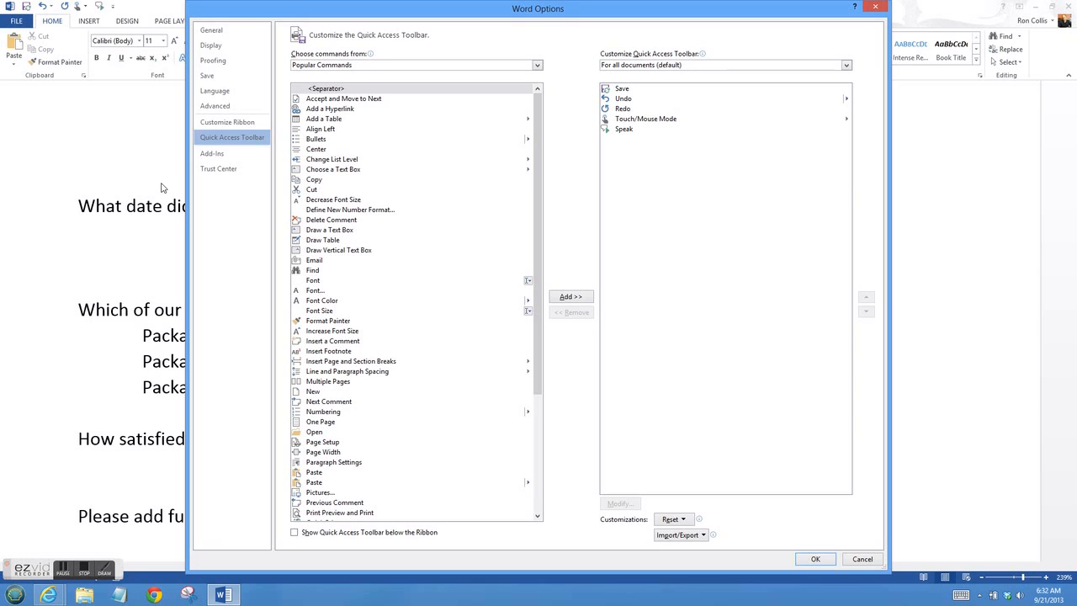
# - Enable the Developer tab in the ribbon customization options and apply the change
pyautogui.click(217, 125)
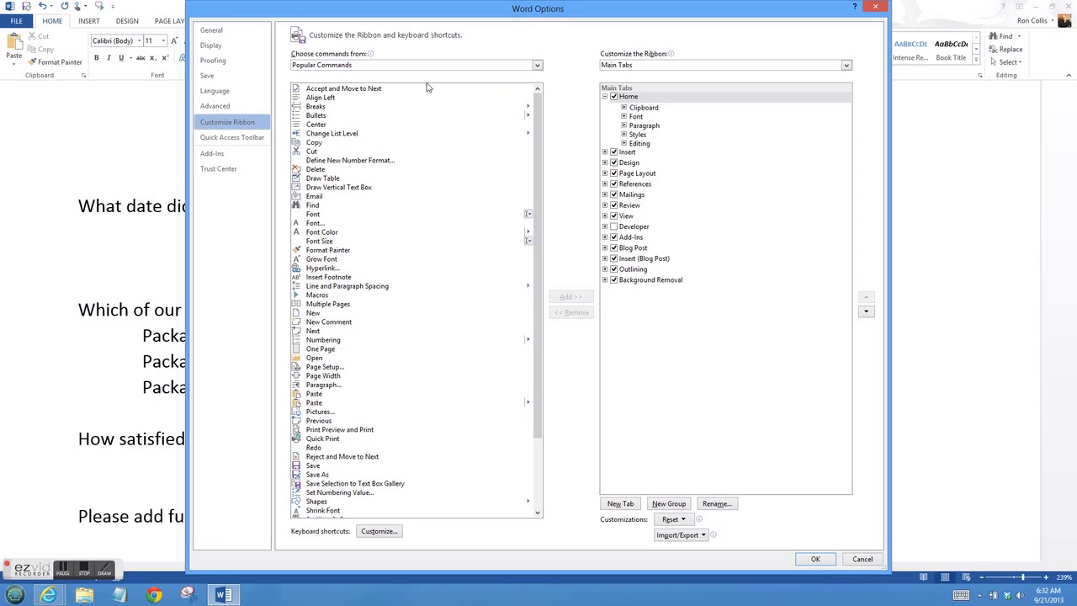
pyautogui.click(614, 227)
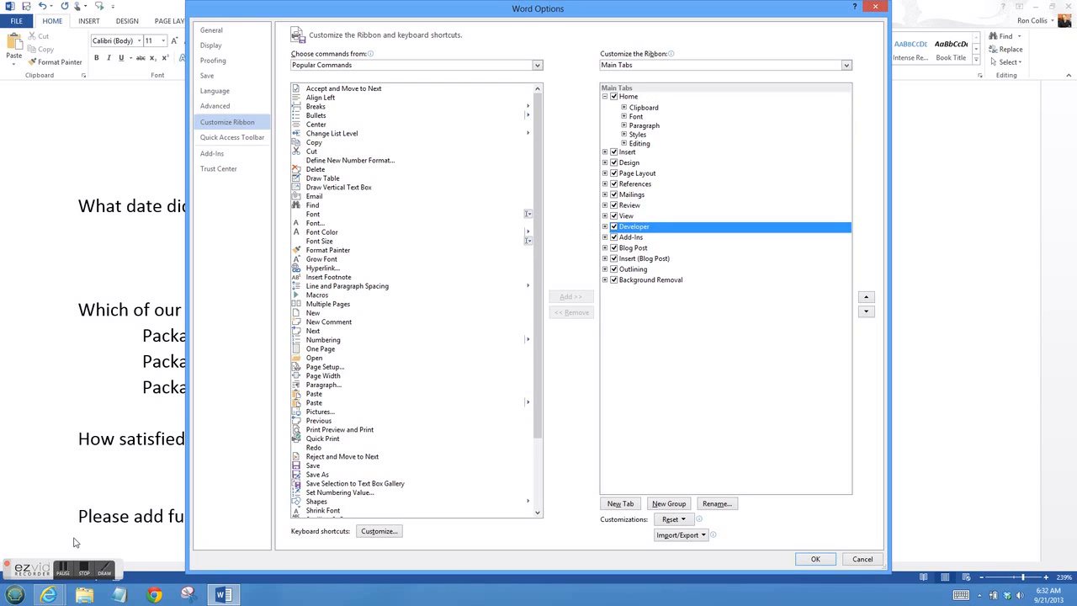
pyautogui.click(816, 560)
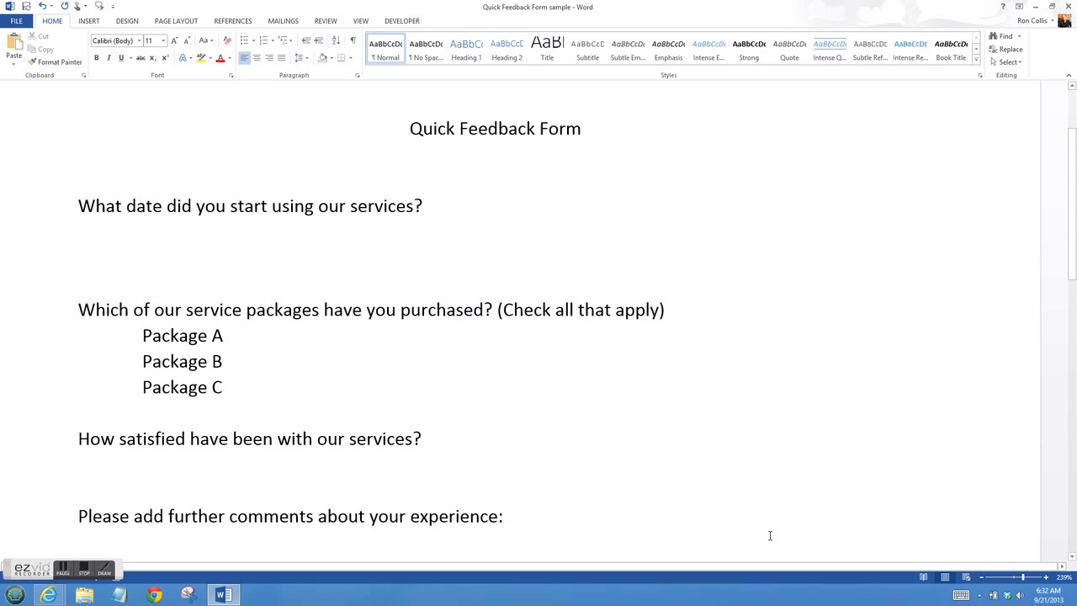
# - Insert a date picker content control after the question about the service start date and preview its calendar
pyautogui.click(401, 22)
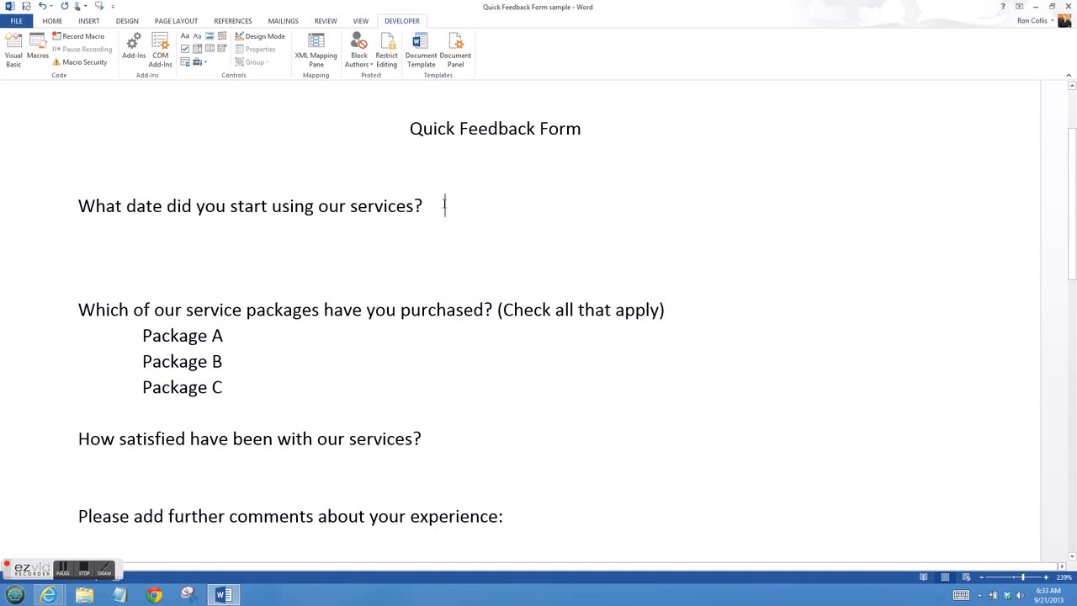
pyautogui.click(223, 51)
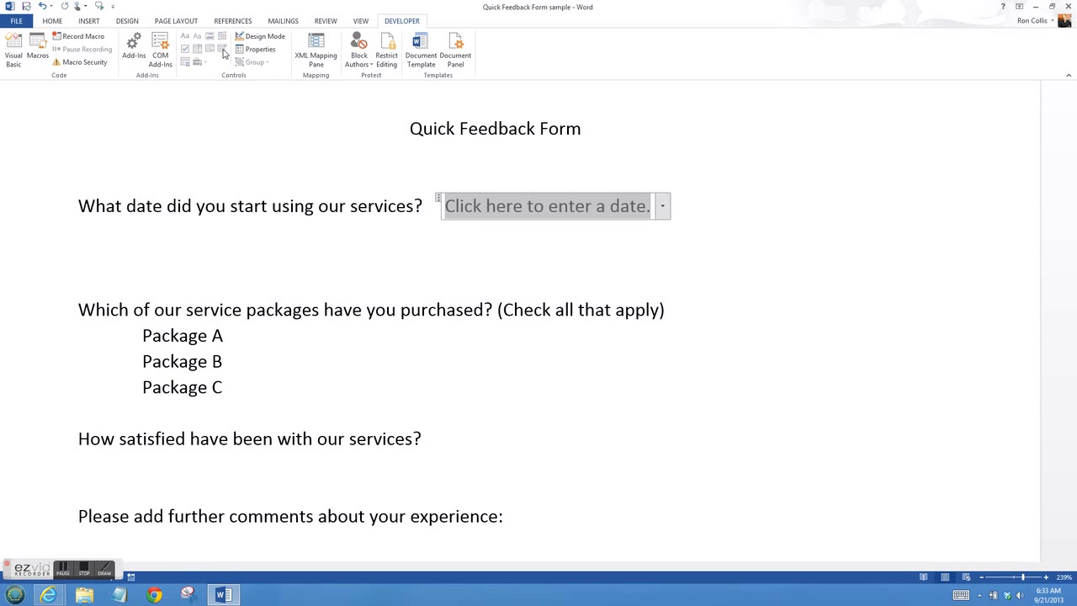
pyautogui.click(601, 251)
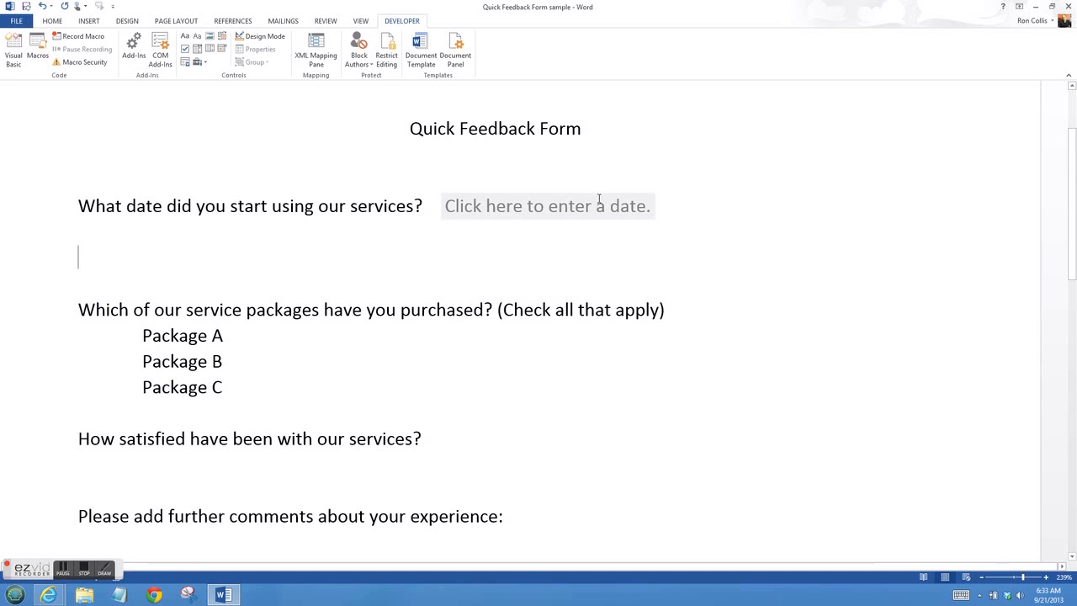
pyautogui.click(596, 205)
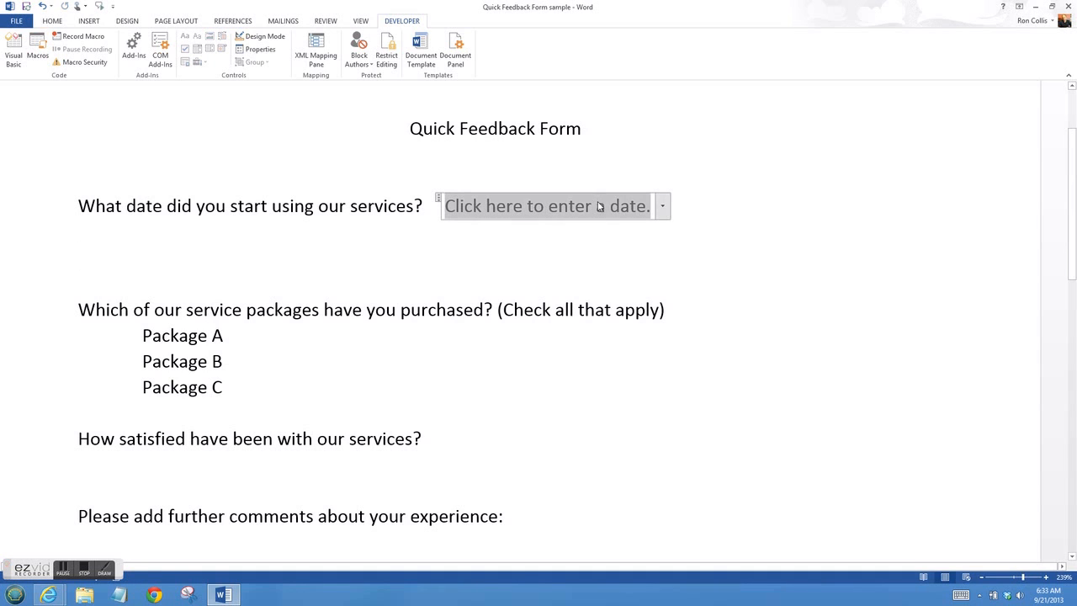
pyautogui.click(662, 208)
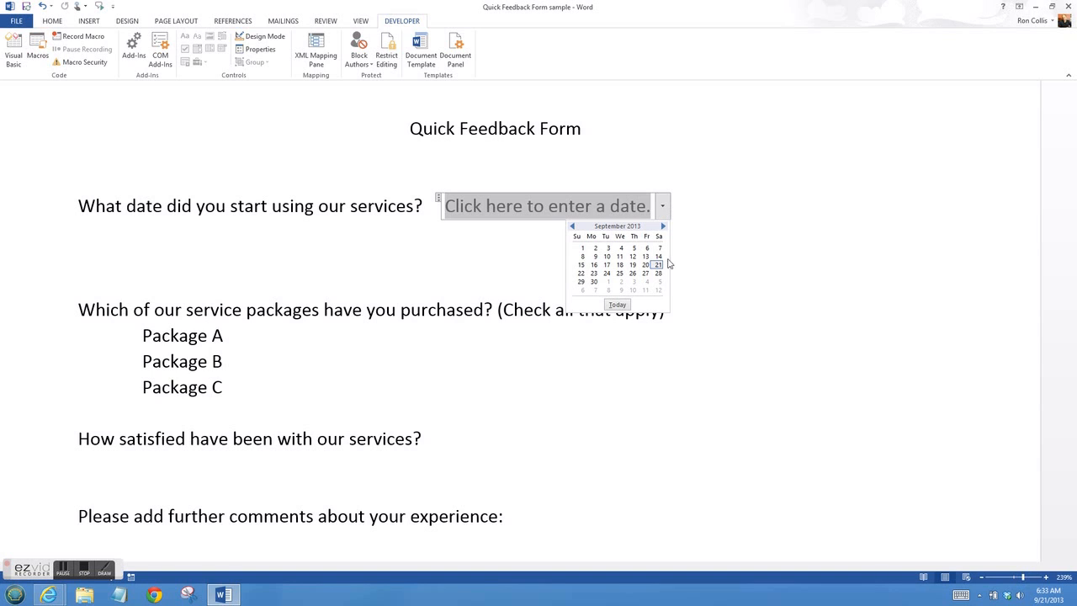
pyautogui.click(722, 254)
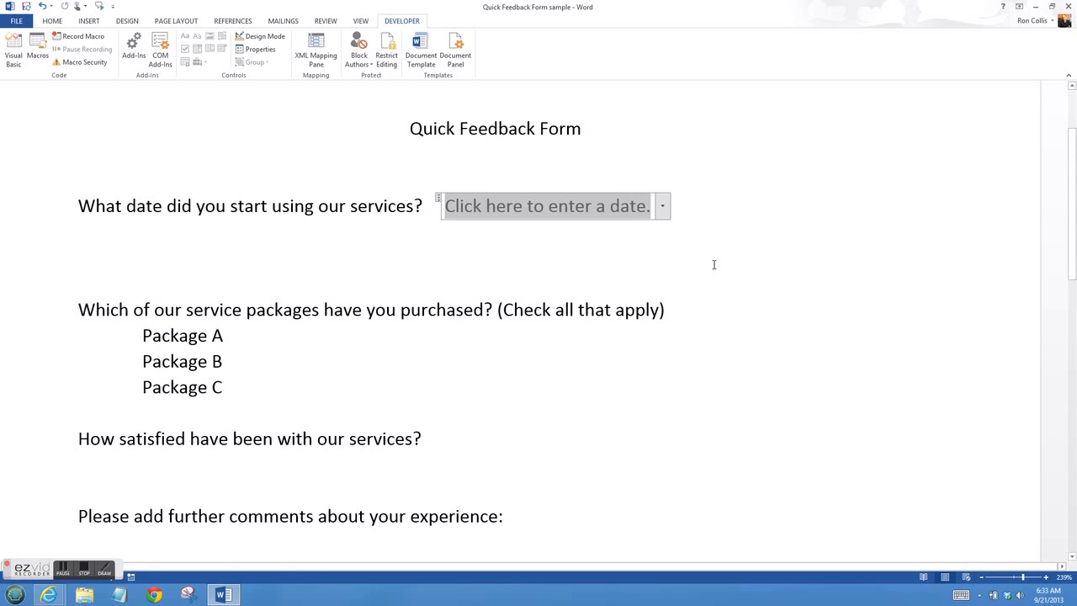
# - Insert a check box content control in front of Package A and tick it as a test
pyautogui.click(136, 335)
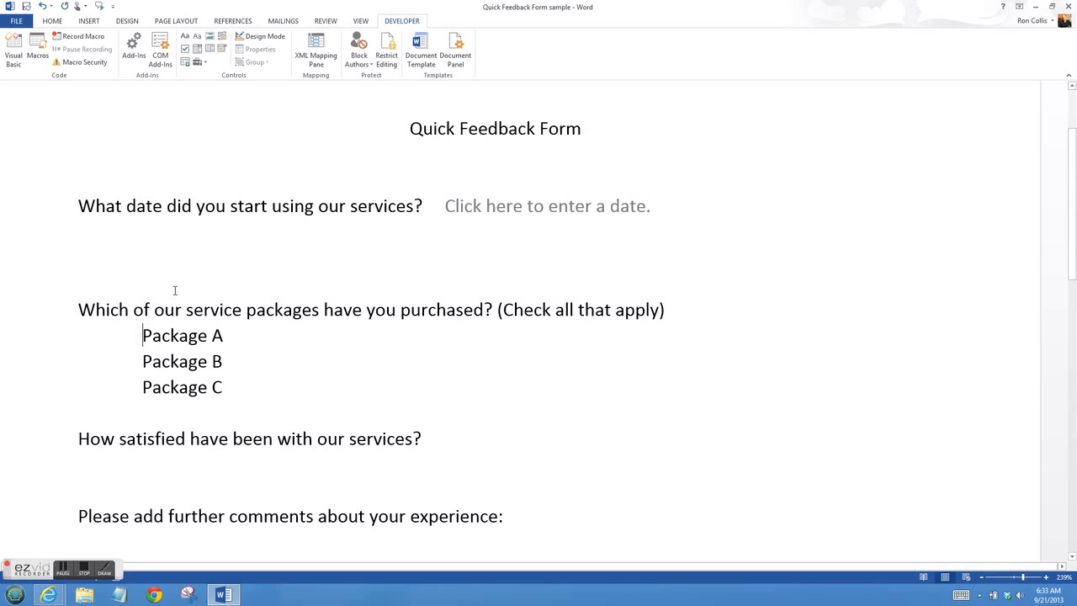
pyautogui.click(185, 50)
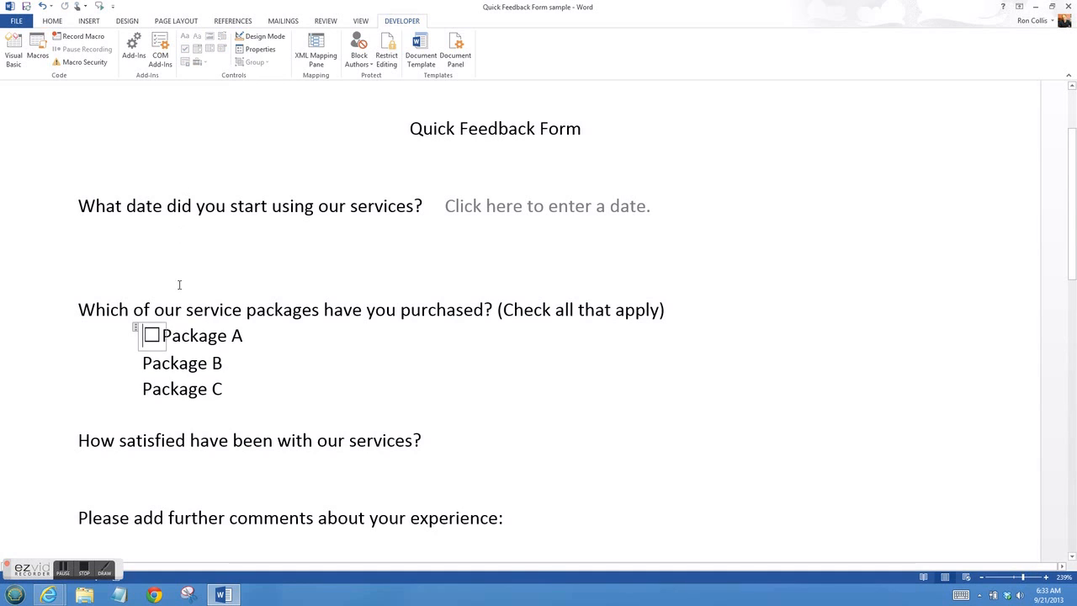
pyautogui.click(190, 333)
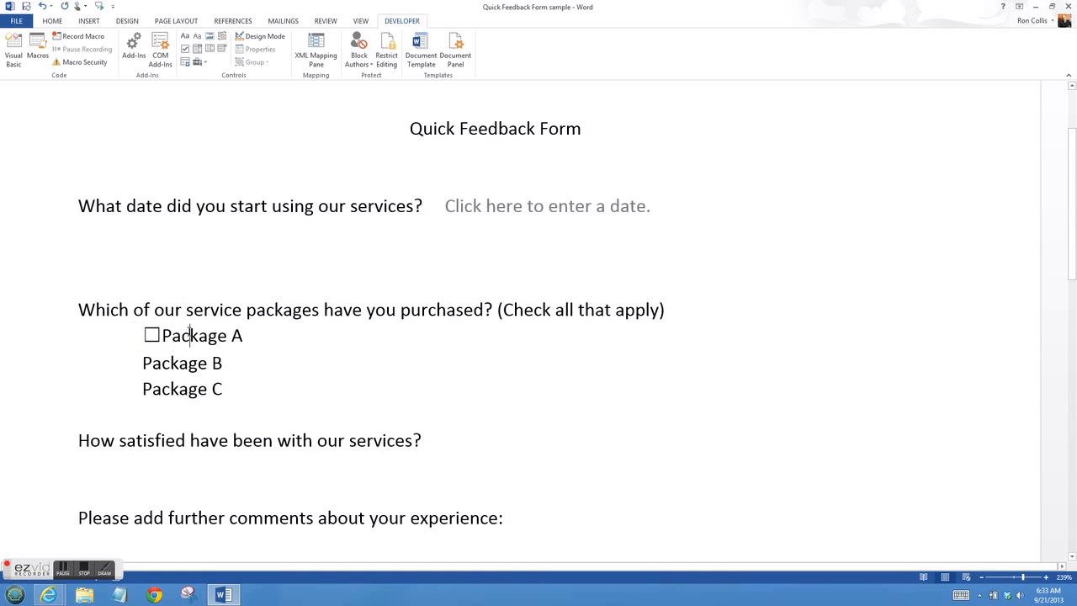
pyautogui.click(151, 334)
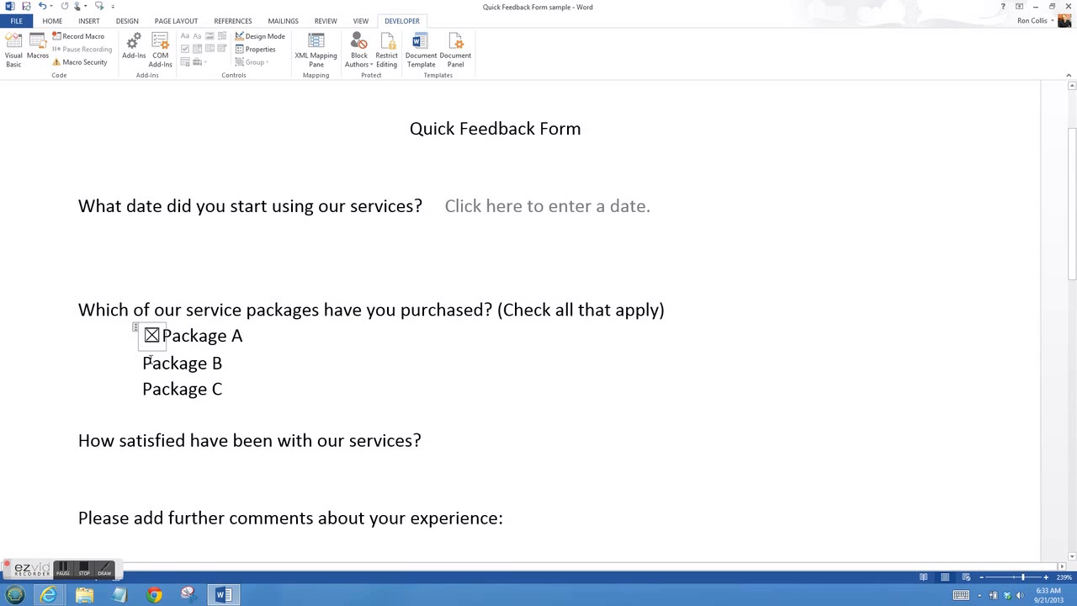
# - Insert check box content controls in front of Package B and Package C, and untick the Package A box
pyautogui.click(148, 362)
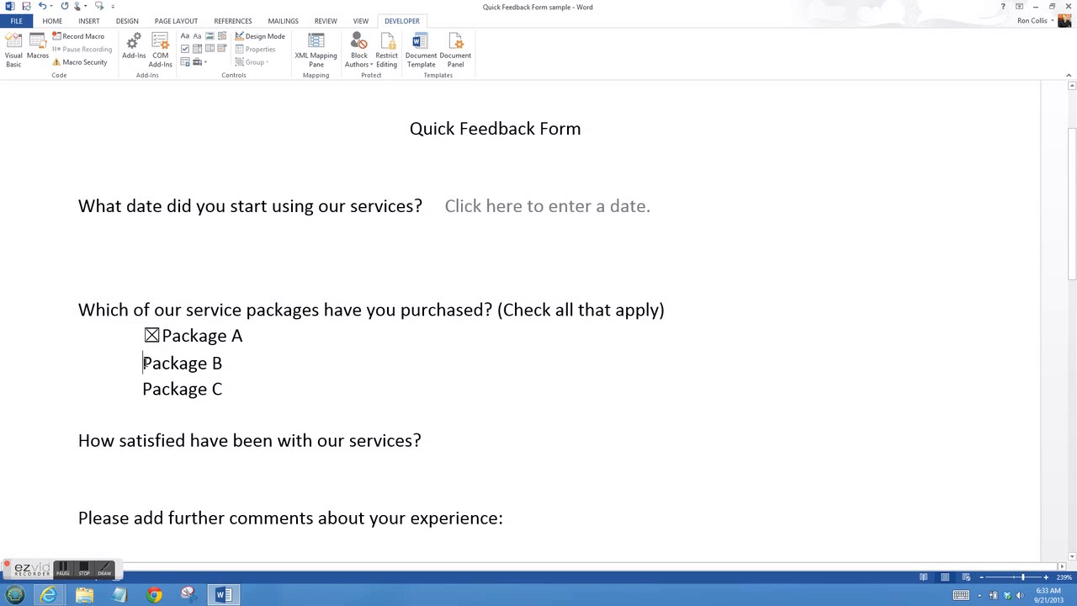
pyautogui.click(185, 52)
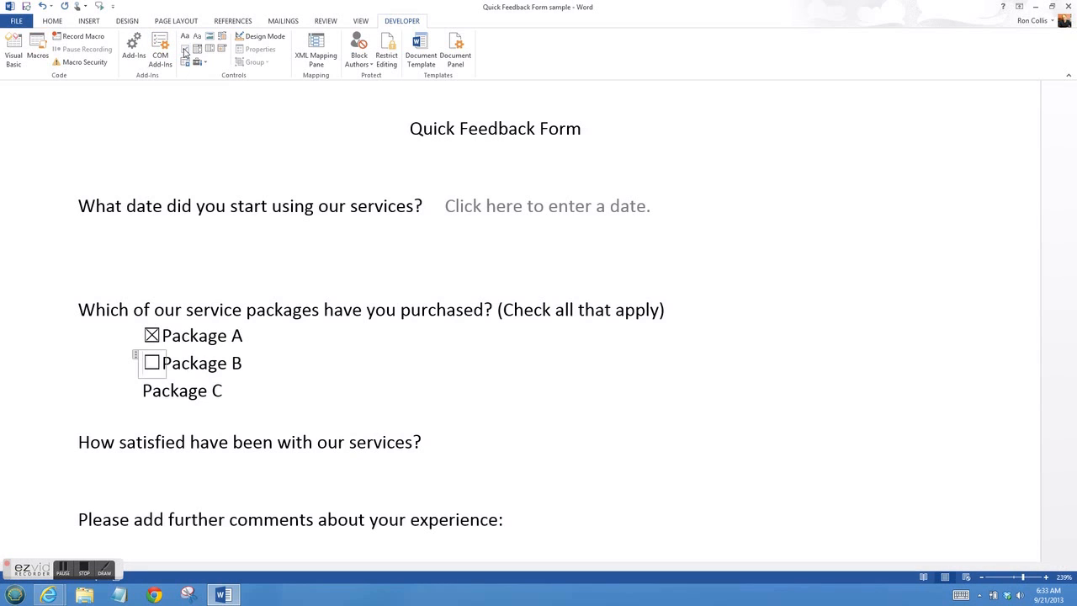
pyautogui.click(144, 392)
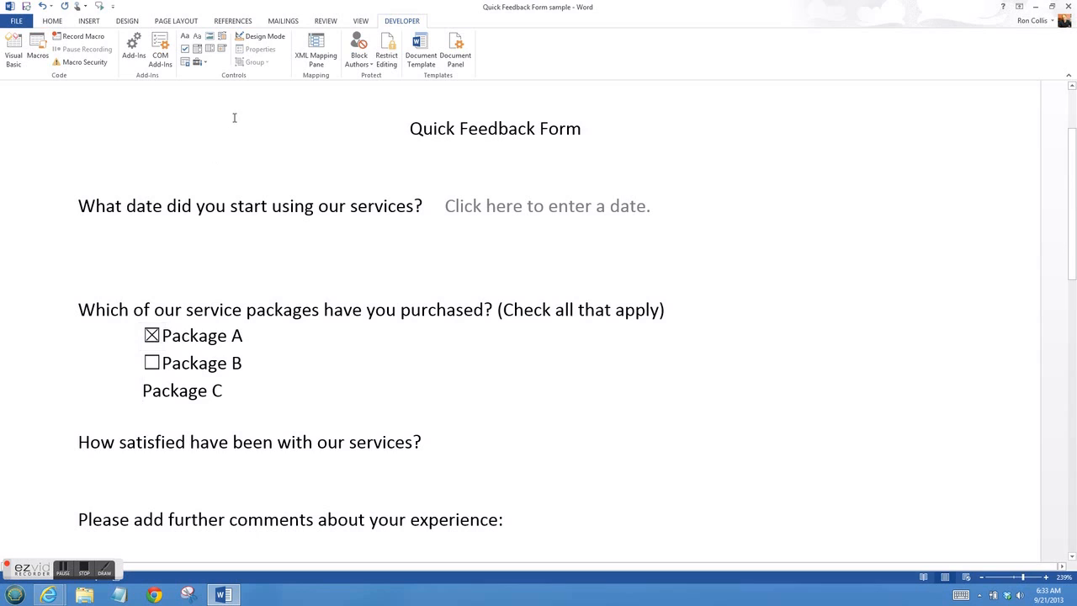
pyautogui.click(186, 53)
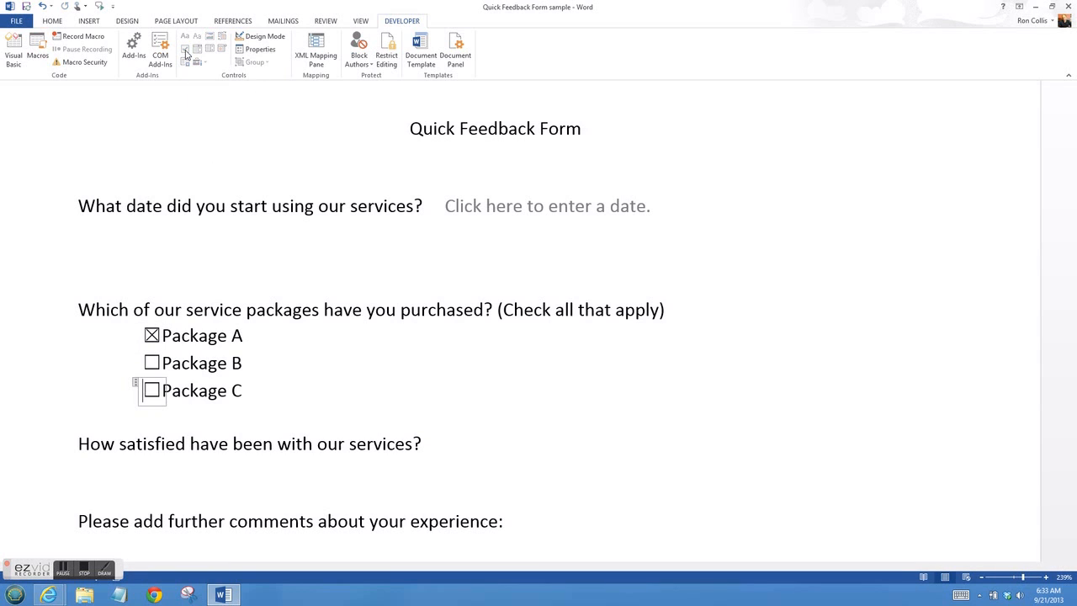
pyautogui.click(219, 467)
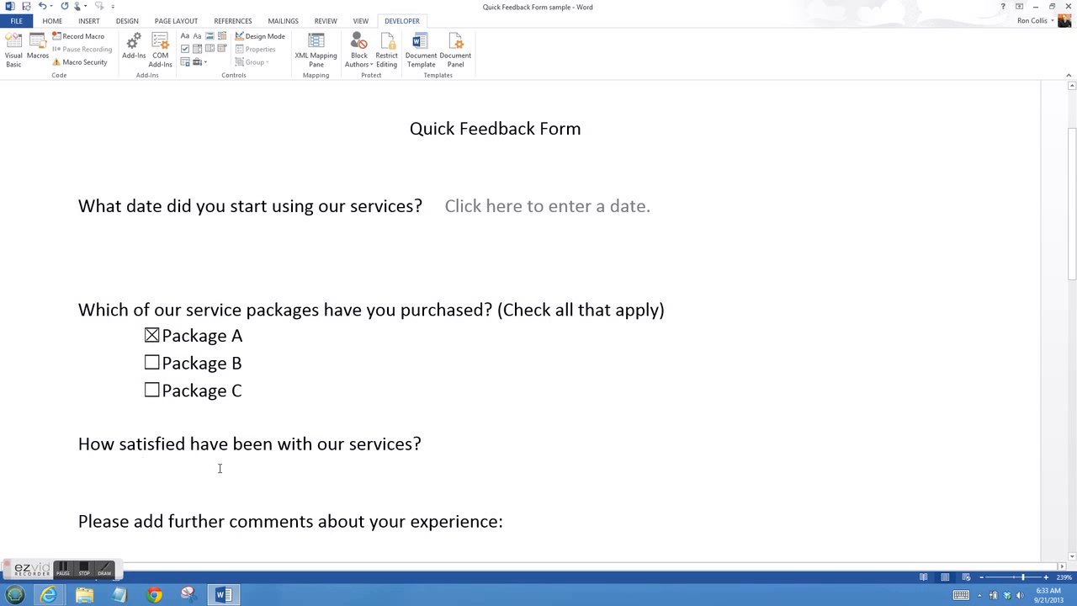
pyautogui.click(152, 335)
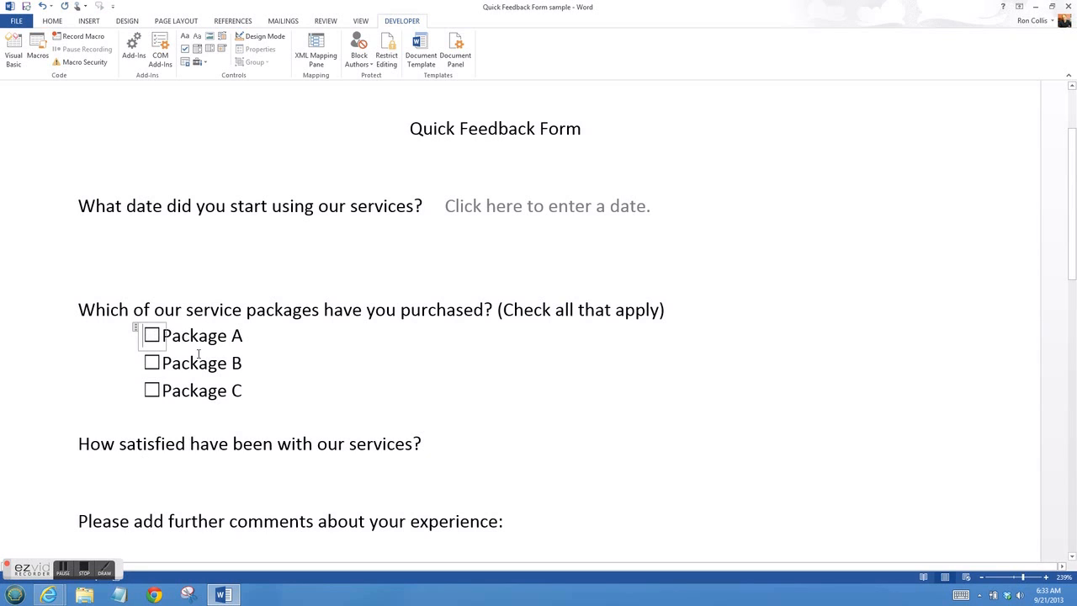
# - Insert a drop-down list content control after the satisfaction question and add the choice "Very Satisfied" to it
pyautogui.click(445, 444)
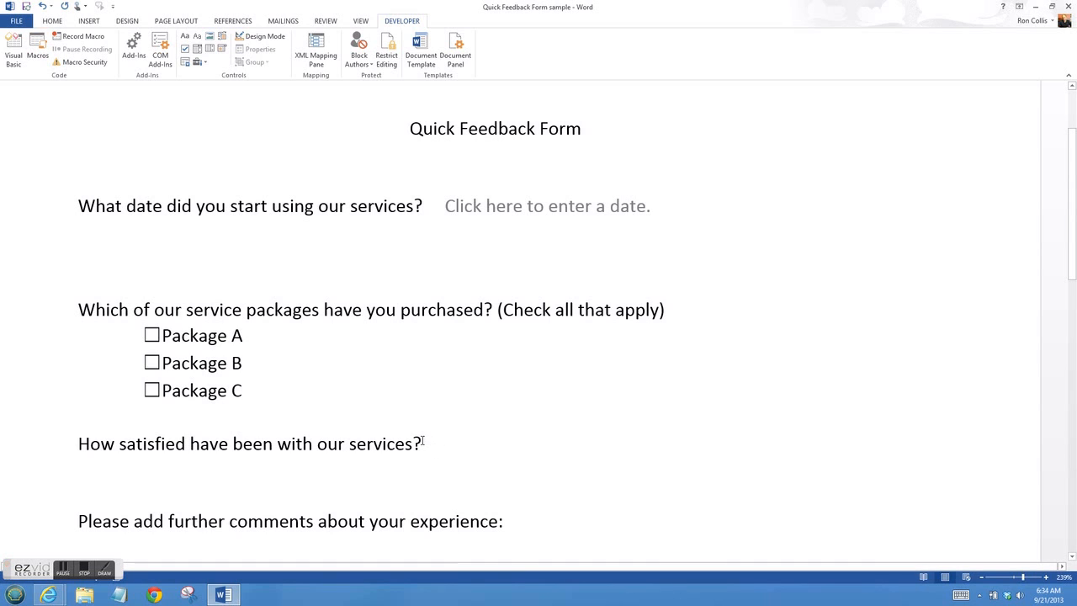
pyautogui.click(210, 49)
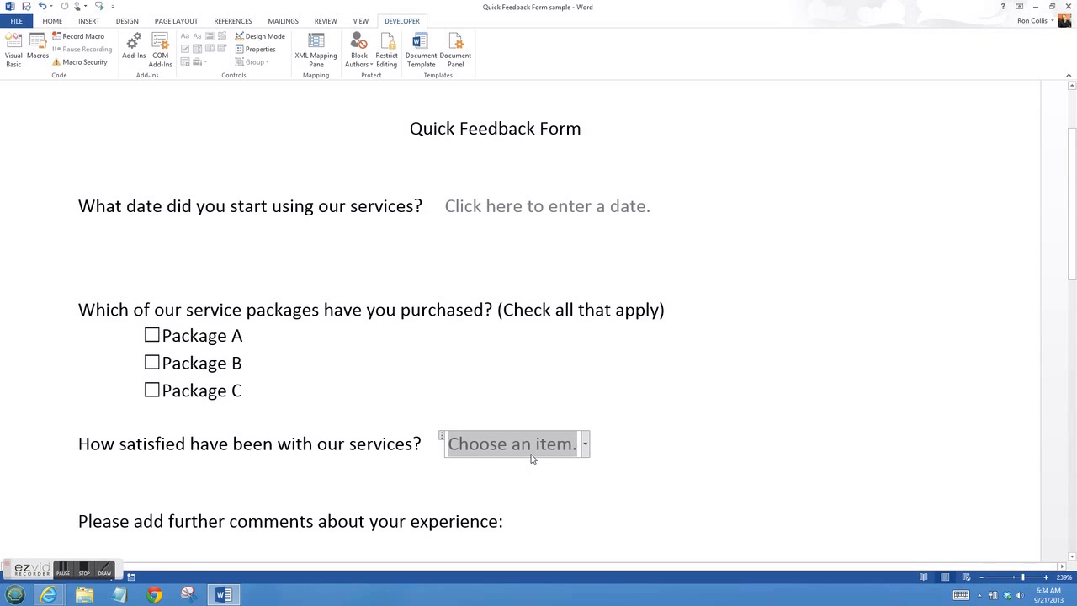
pyautogui.click(256, 52)
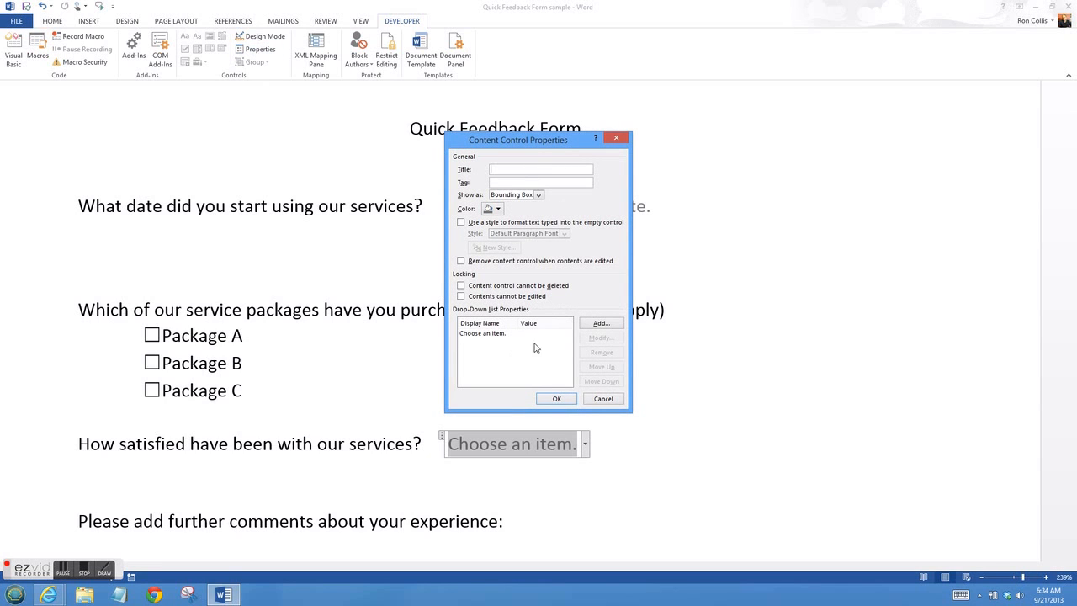
pyautogui.click(599, 325)
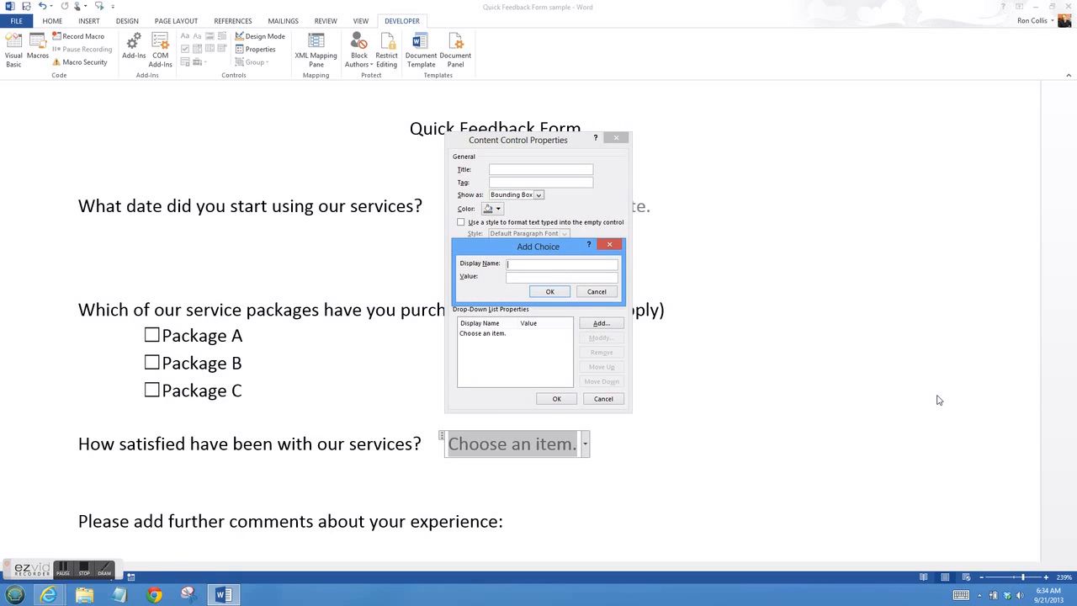
pyautogui.write('V')
pyautogui.write('ery Satisfied')
pyautogui.click(556, 295)
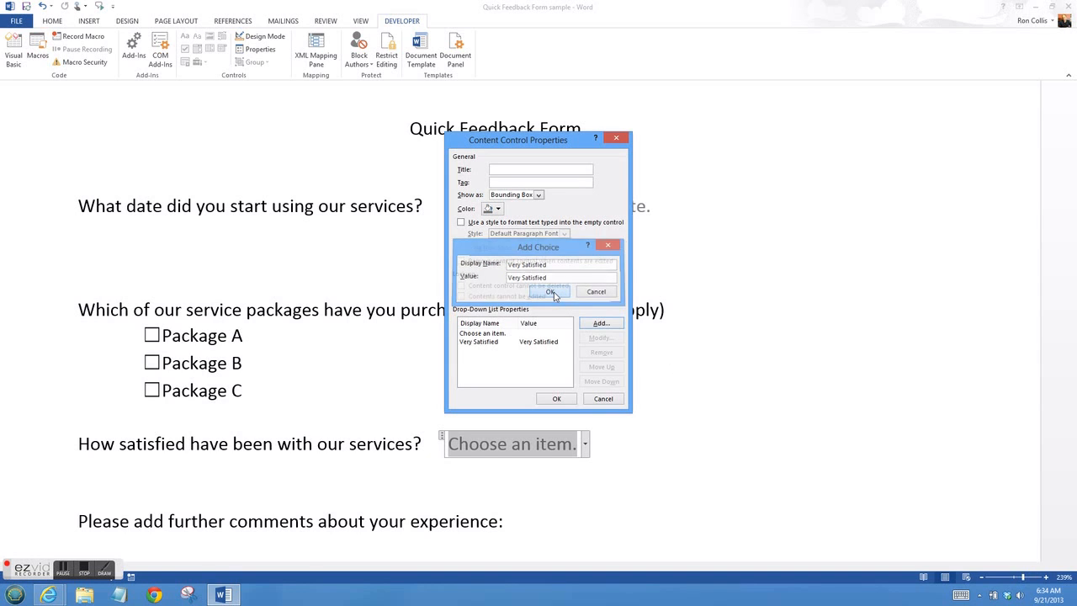
# - Add the choice "Somewhat Satisified" to the drop-down list
pyautogui.click(600, 324)
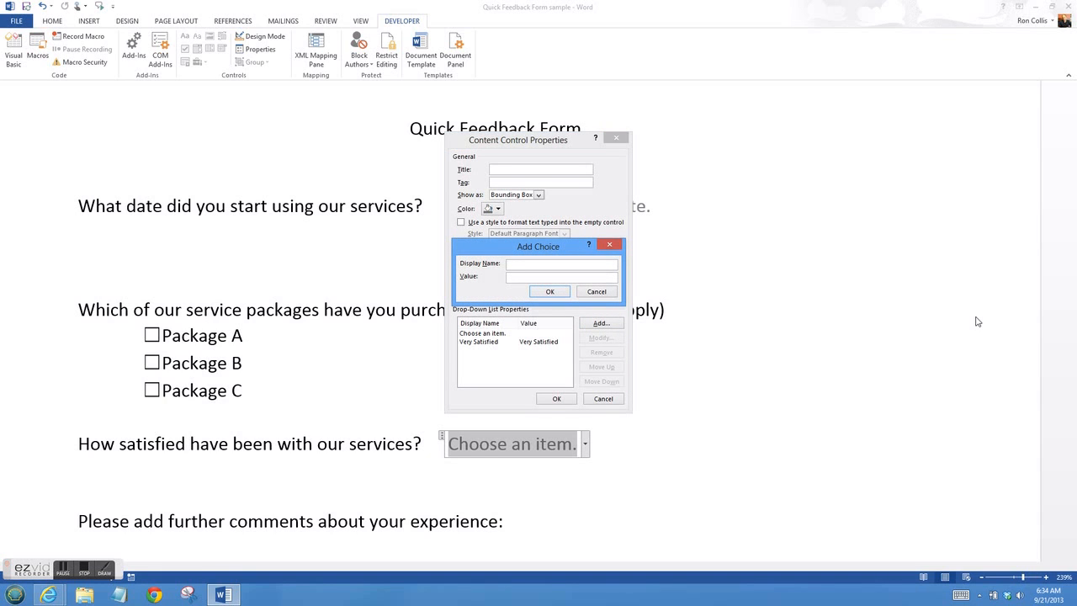
pyautogui.write('Somewa')
pyautogui.press('BackSpace')
pyautogui.press('BackSpace')
pyautogui.press('BackSpace')
pyautogui.write('hat Satisfied')
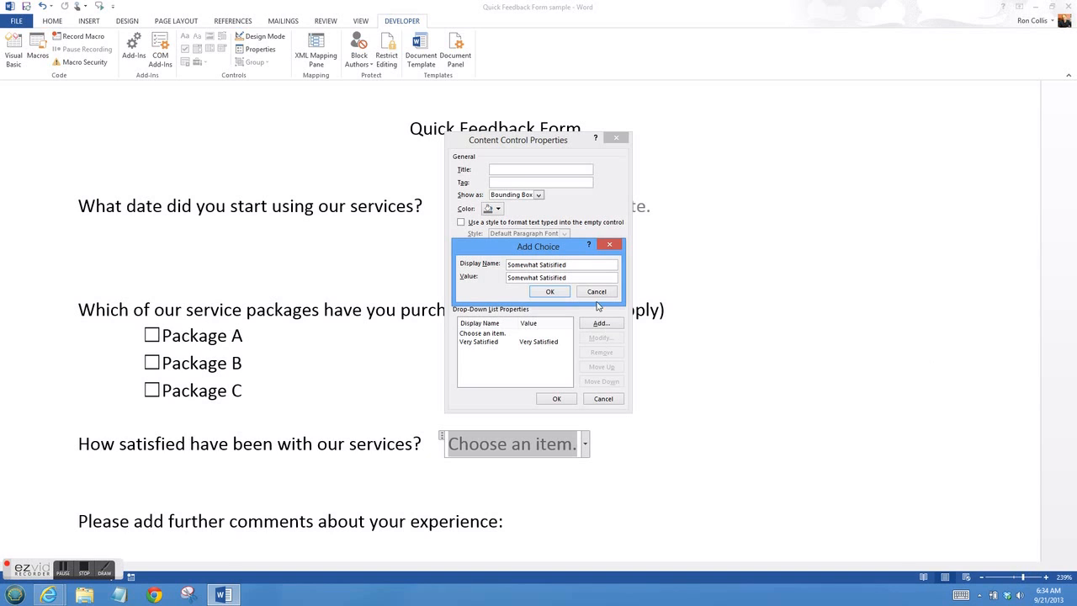
pyautogui.click(545, 292)
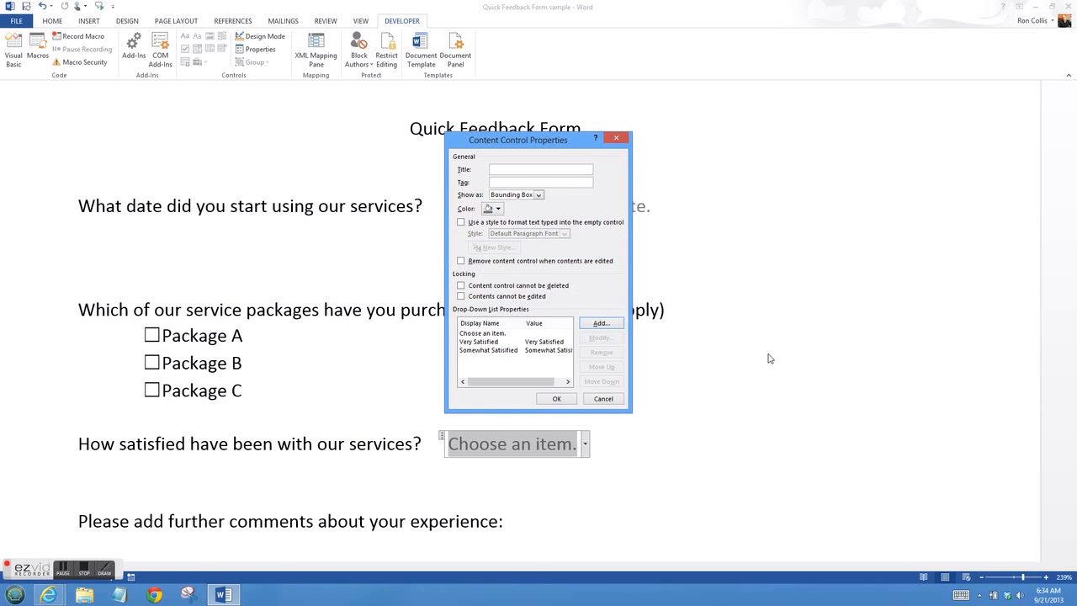
# - Add the choice "Not Satisfied" to the drop-down list
pyautogui.click(601, 324)
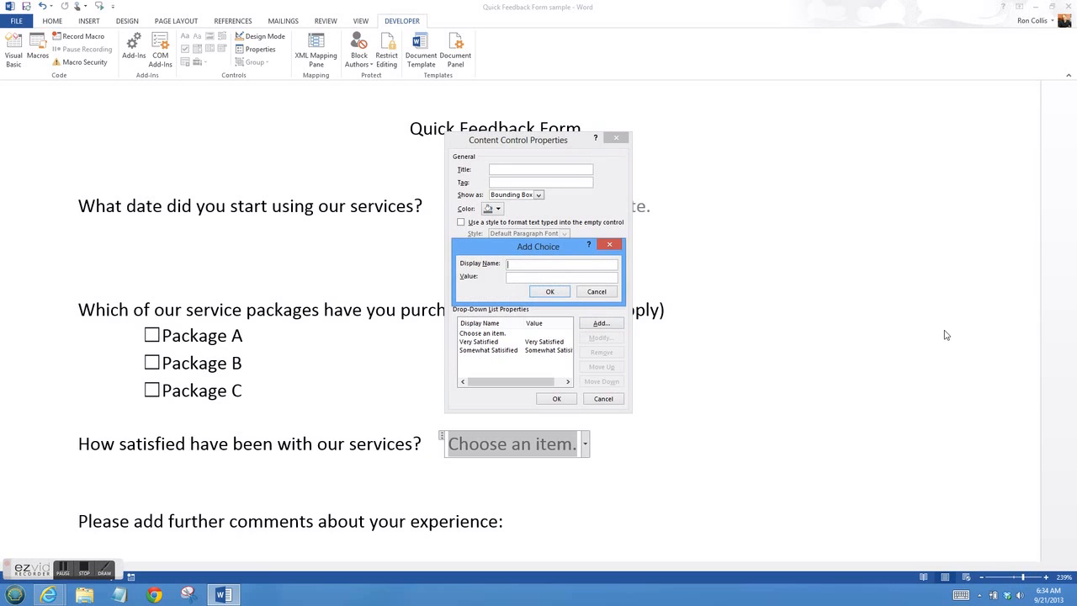
pyautogui.write('Not Satisfied')
pyautogui.click(550, 292)
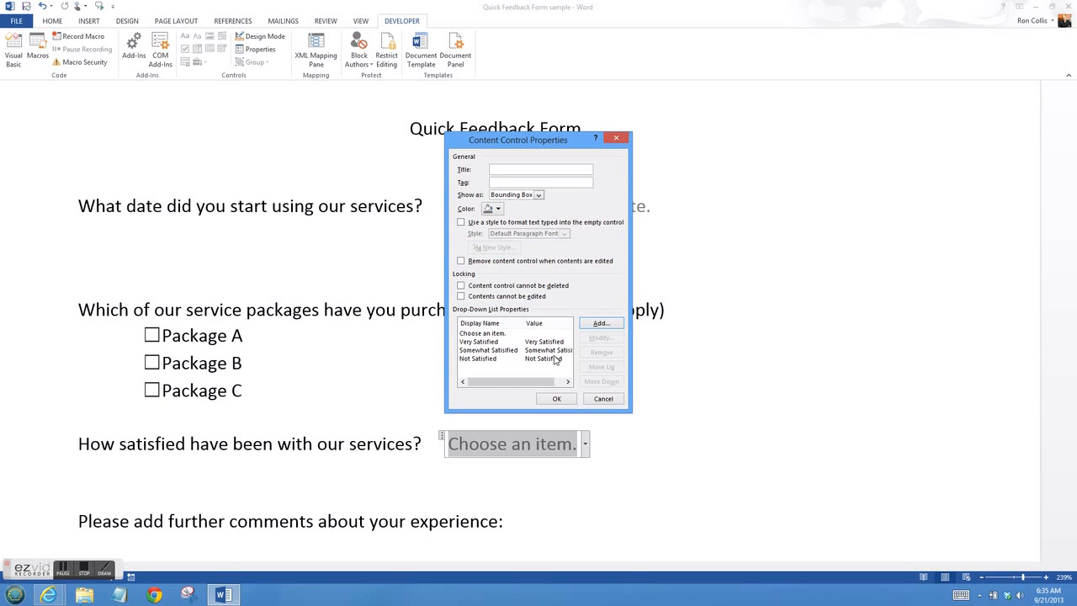
# - Move the "Not Satisfied" choice up one place in the list and return it to the end
pyautogui.click(555, 359)
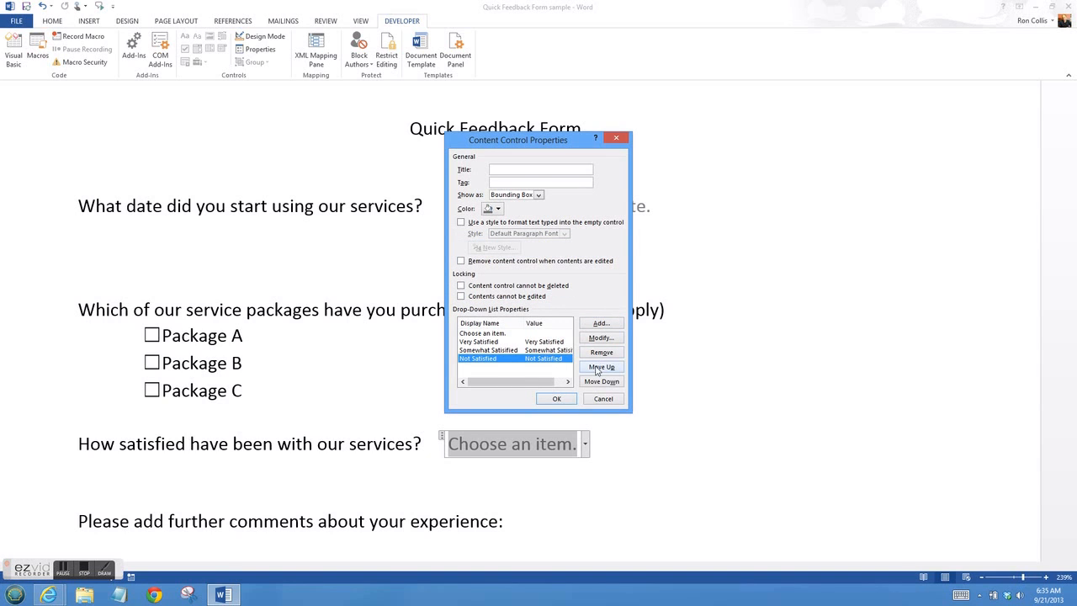
pyautogui.click(599, 368)
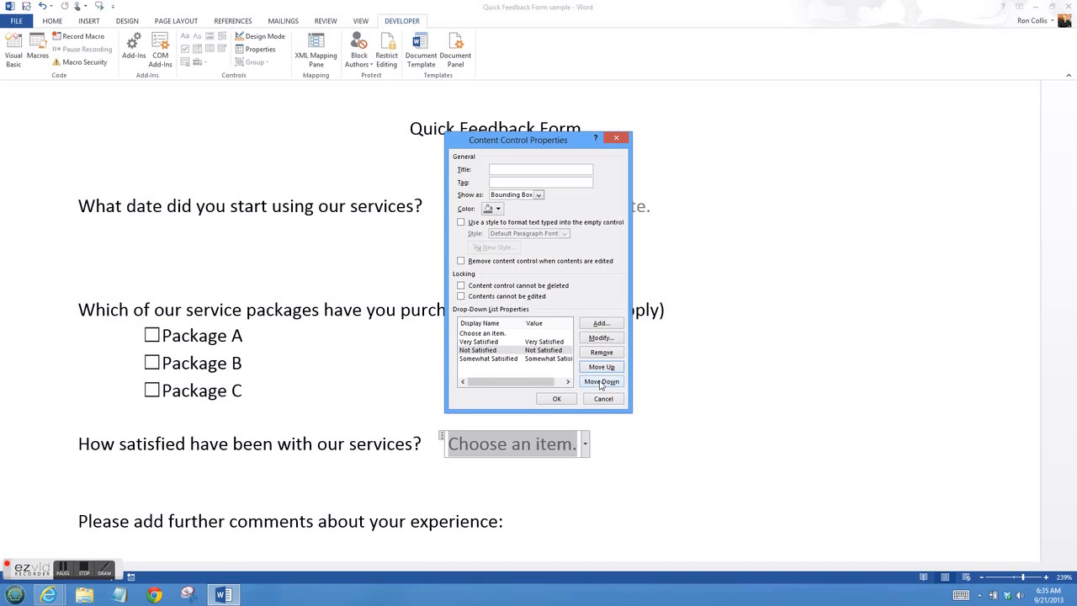
pyautogui.click(601, 383)
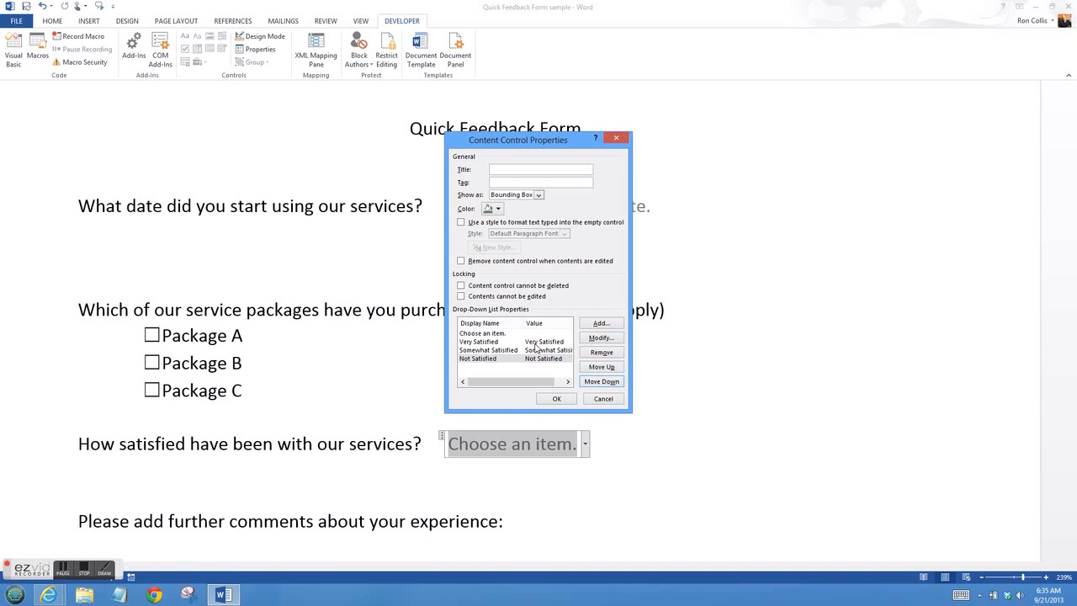
# - Apply the drop-down list properties and preview the choices in the document without picking one
pyautogui.click(569, 397)
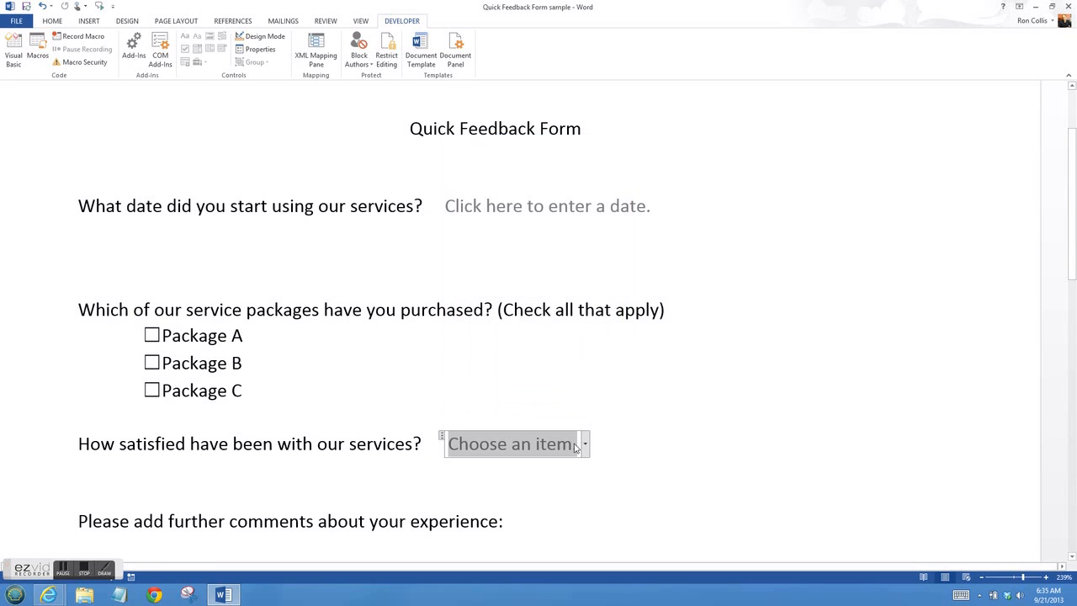
pyautogui.click(587, 450)
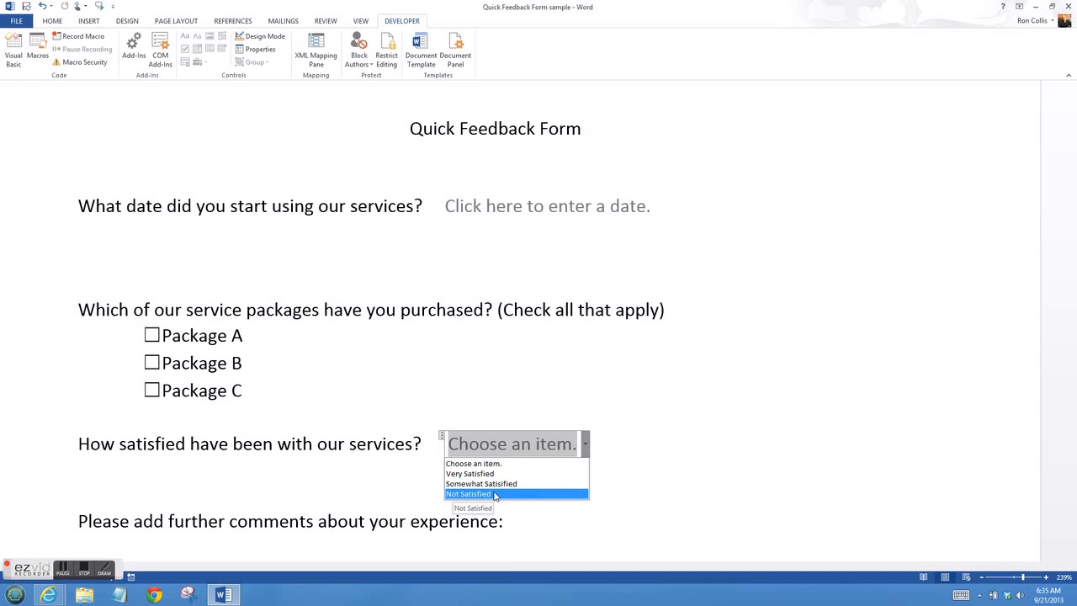
pyautogui.click(734, 428)
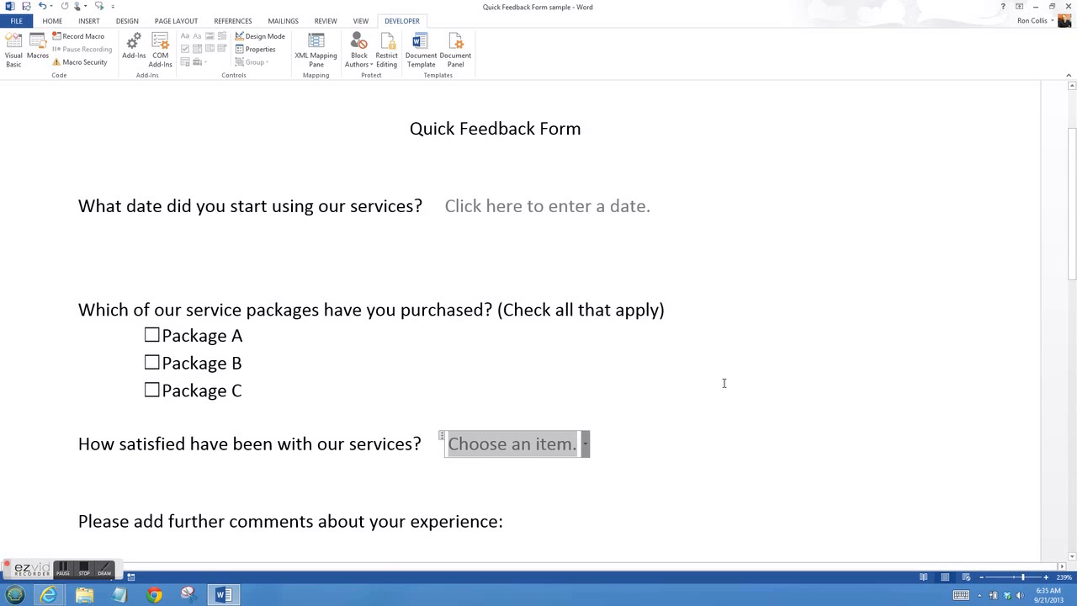
# - Insert a plain text content control on the indented line below "Please add further comments about your experience:"
pyautogui.scroll(-2, 723, 382)
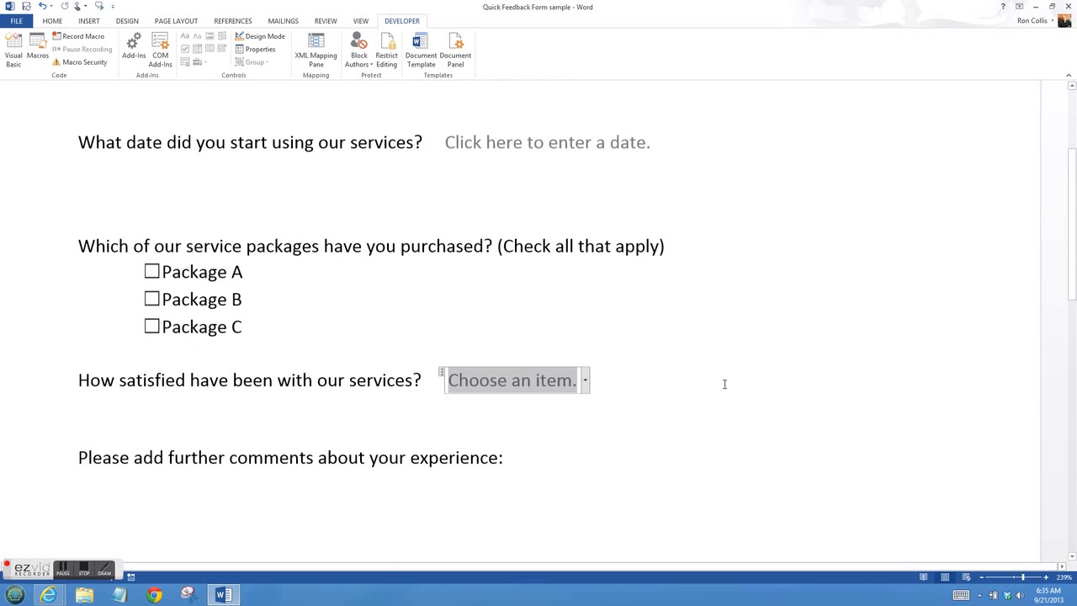
pyautogui.click(142, 488)
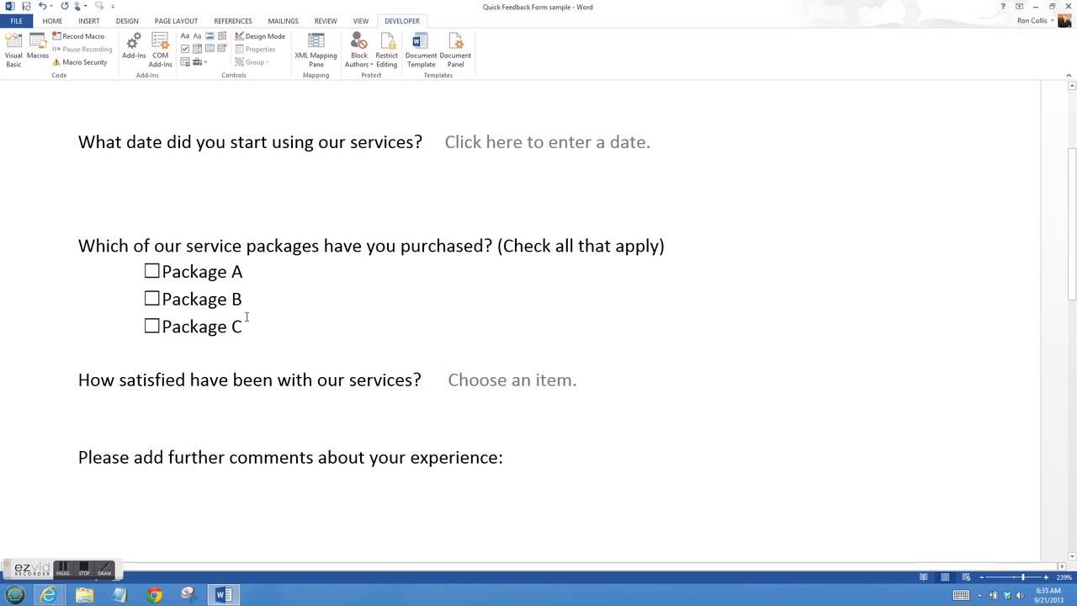
pyautogui.click(198, 41)
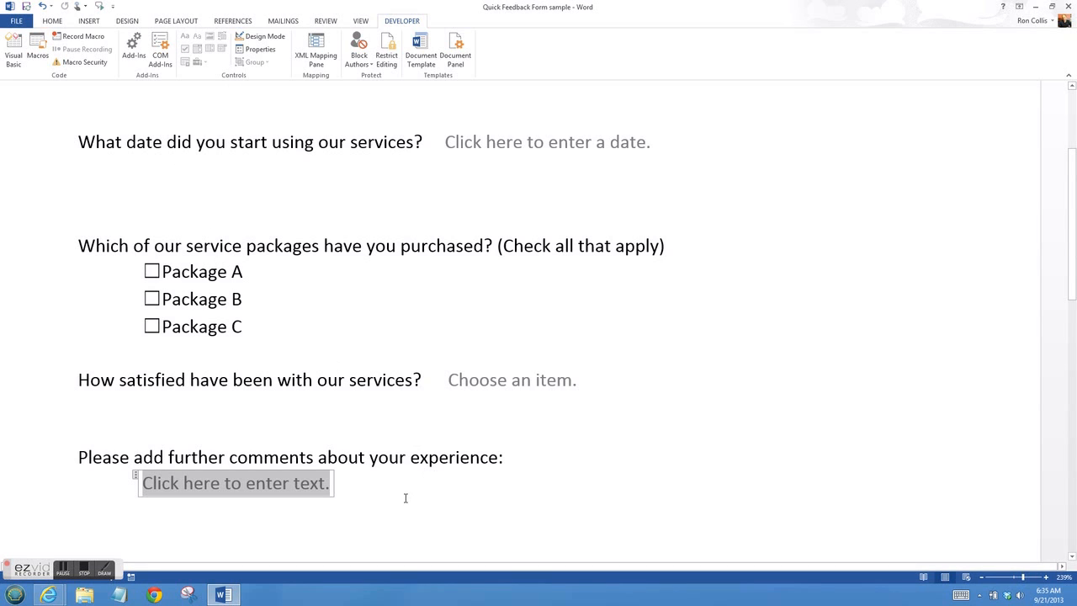
pyautogui.click(346, 496)
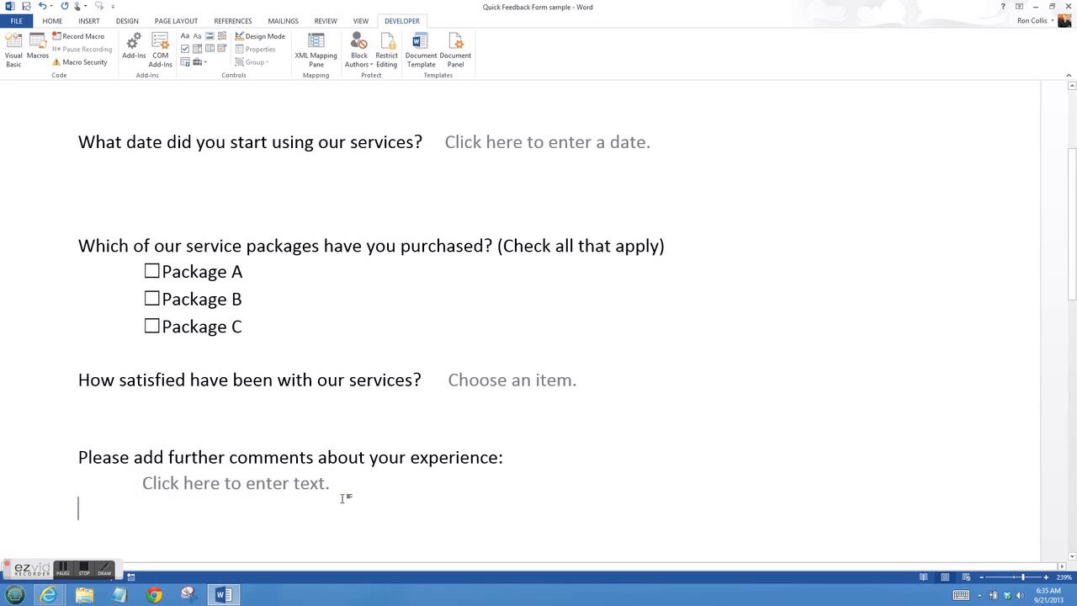
# - Test the comments text control by entering "I thought your service was excellent!" in it
pyautogui.click(196, 481)
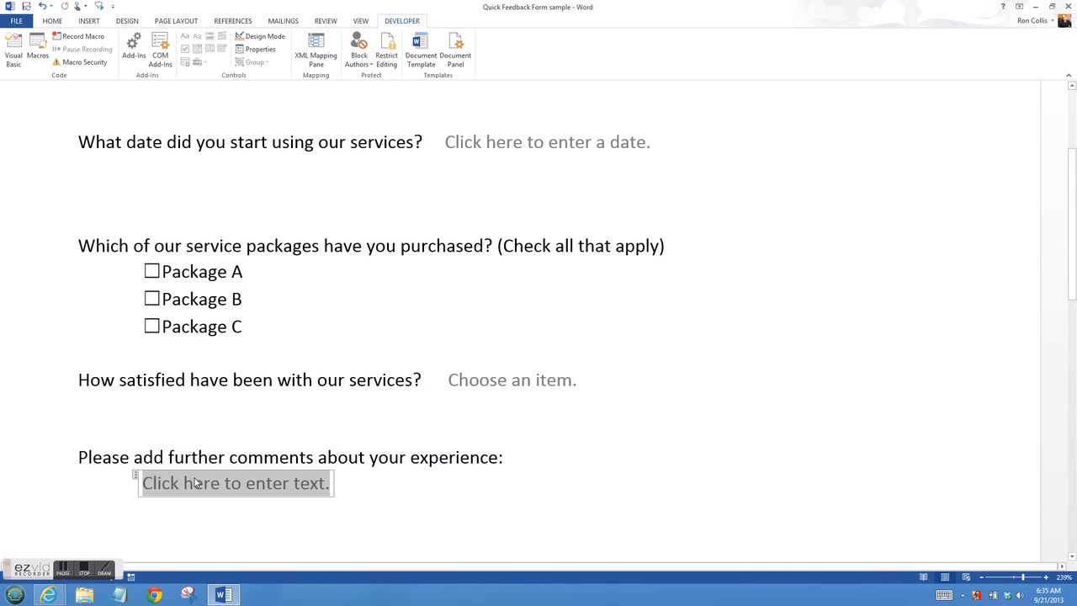
pyautogui.press('Delete')
pyautogui.write('I thought your service was ex')
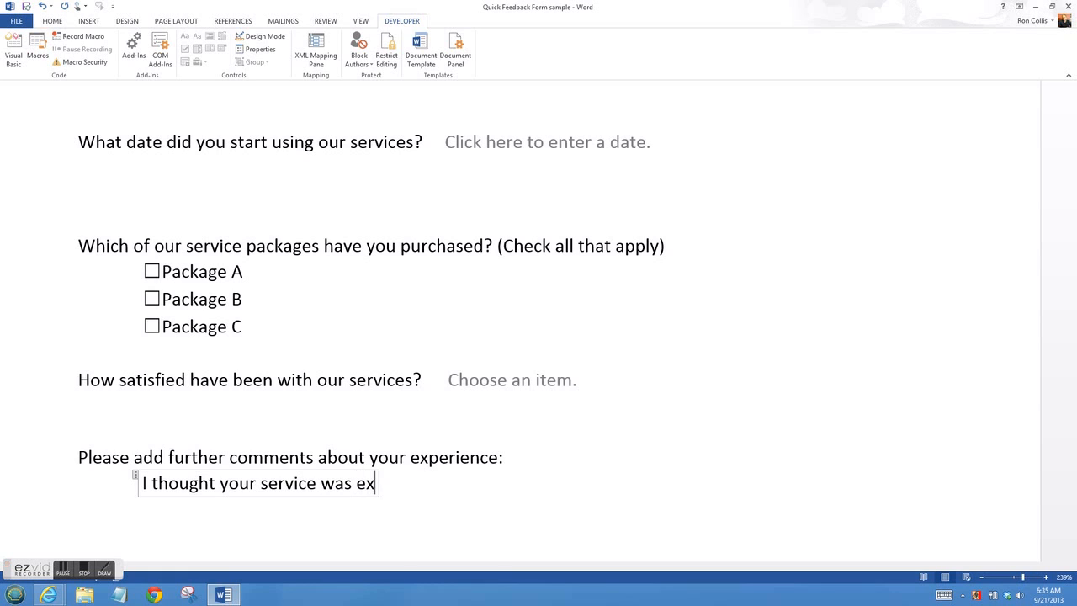
pyautogui.write('cellent')
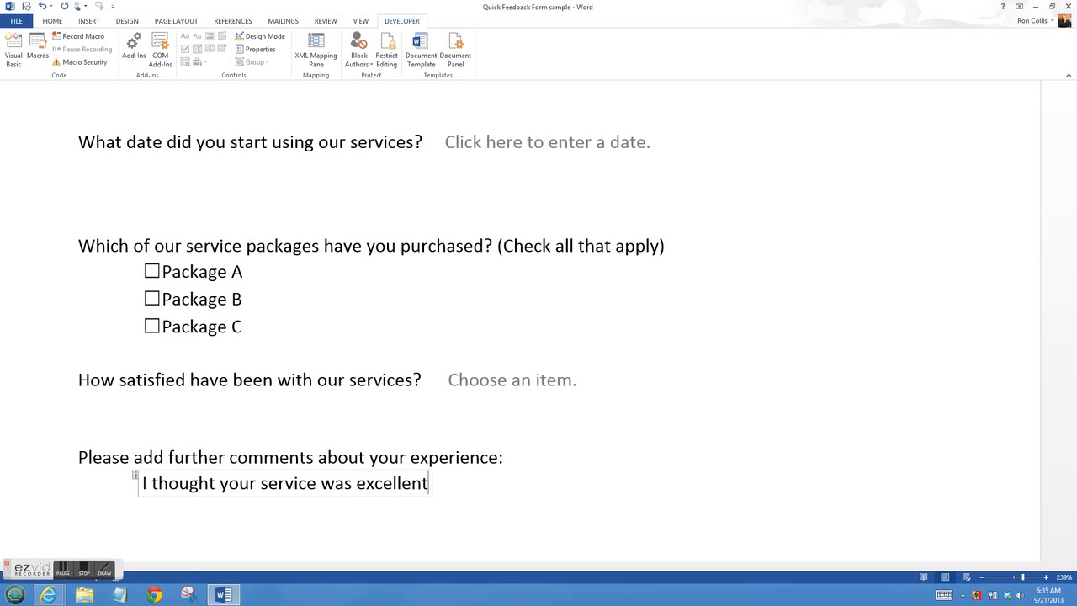
pyautogui.write('!')
pyautogui.click(319, 533)
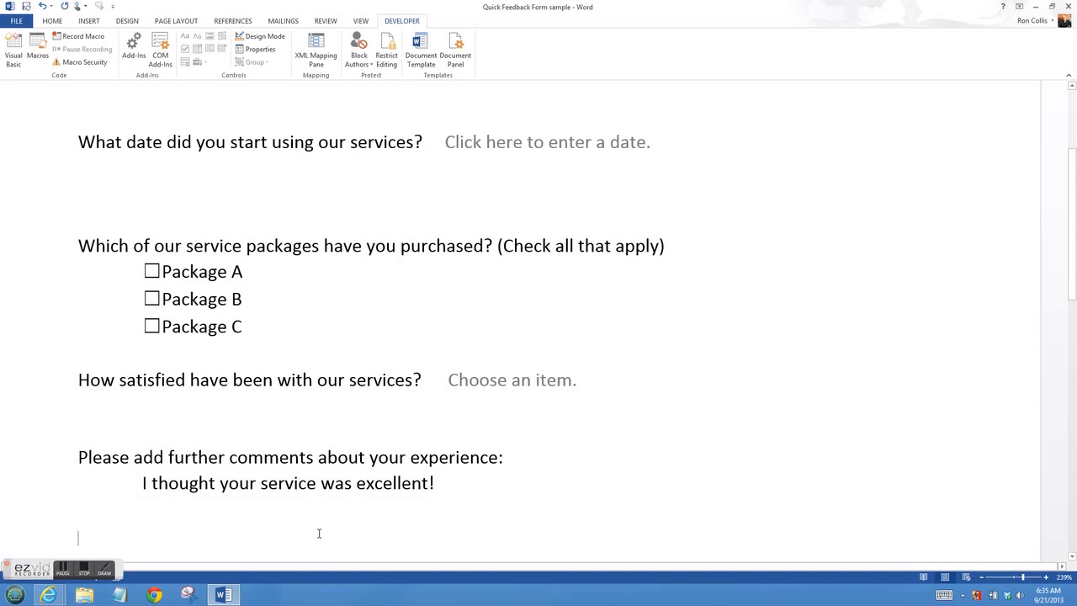
# - Clear the test comment from the text control
pyautogui.click(337, 482)
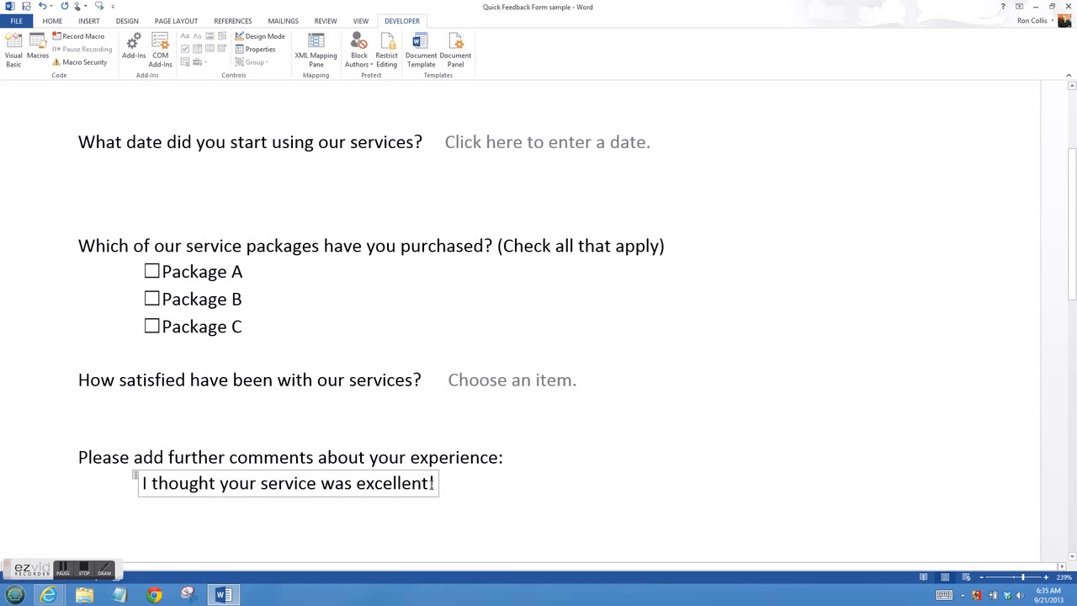
pyautogui.moveTo(433, 482); pyautogui.dragTo(142, 486)
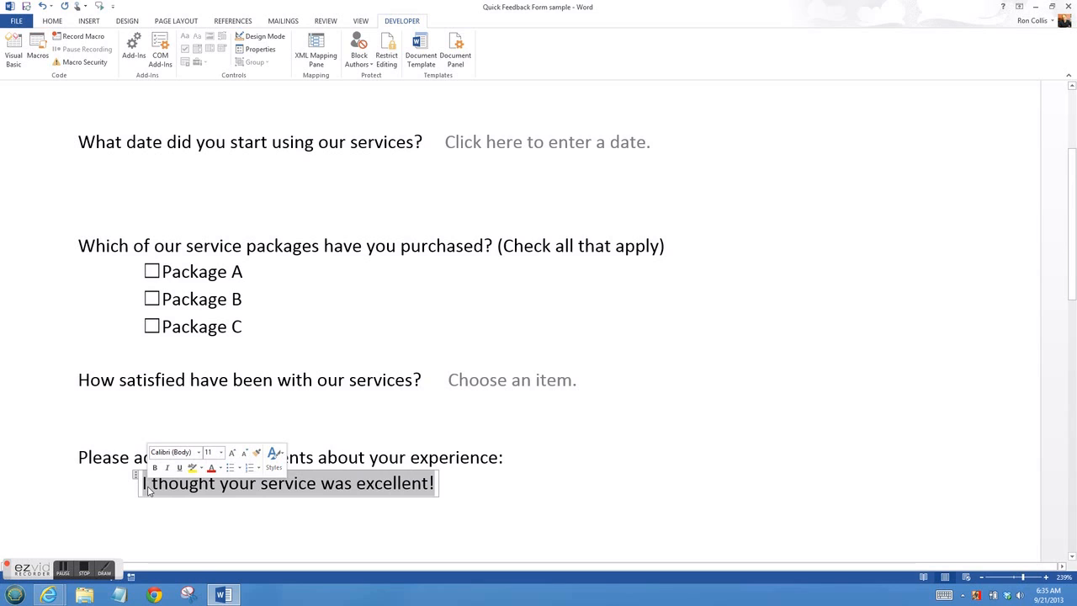
pyautogui.press('Delete')
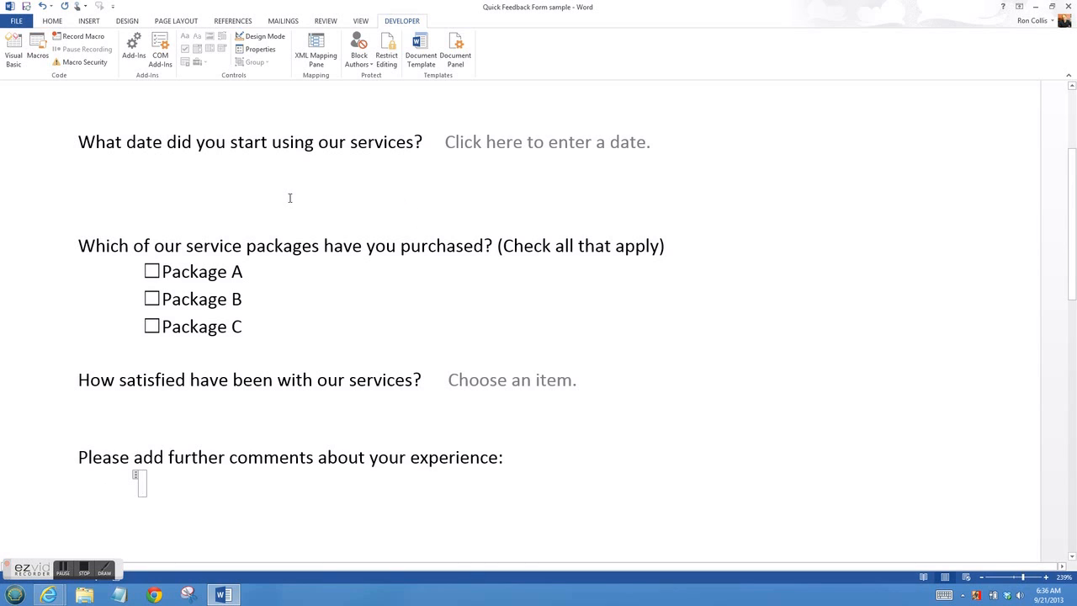
# - Restrict editing of the document to filling in forms and start enforcing protection with a confirmed password
pyautogui.click(388, 50)
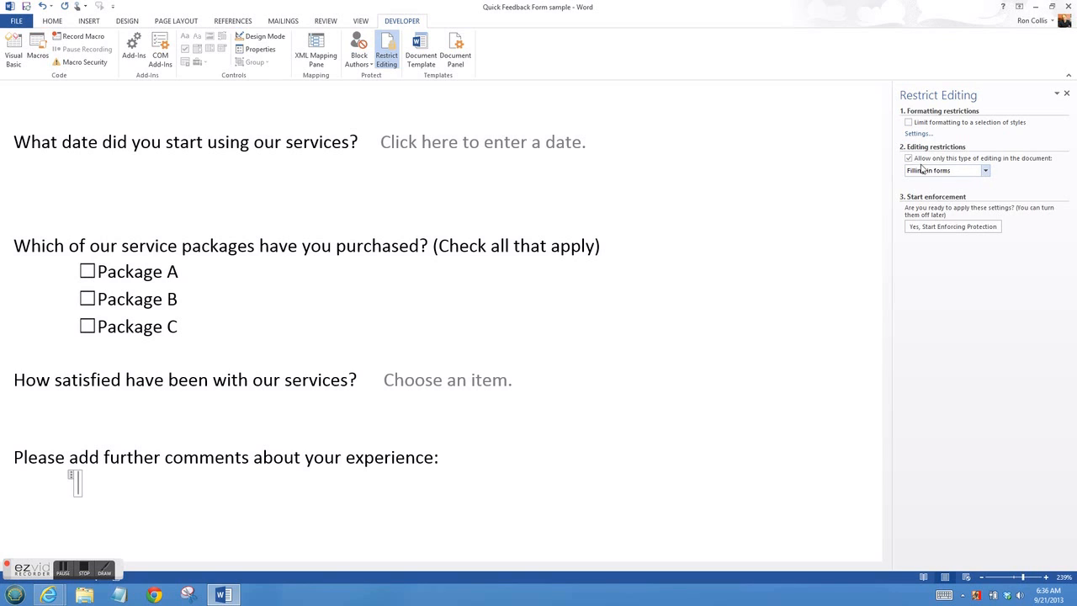
pyautogui.click(985, 171)
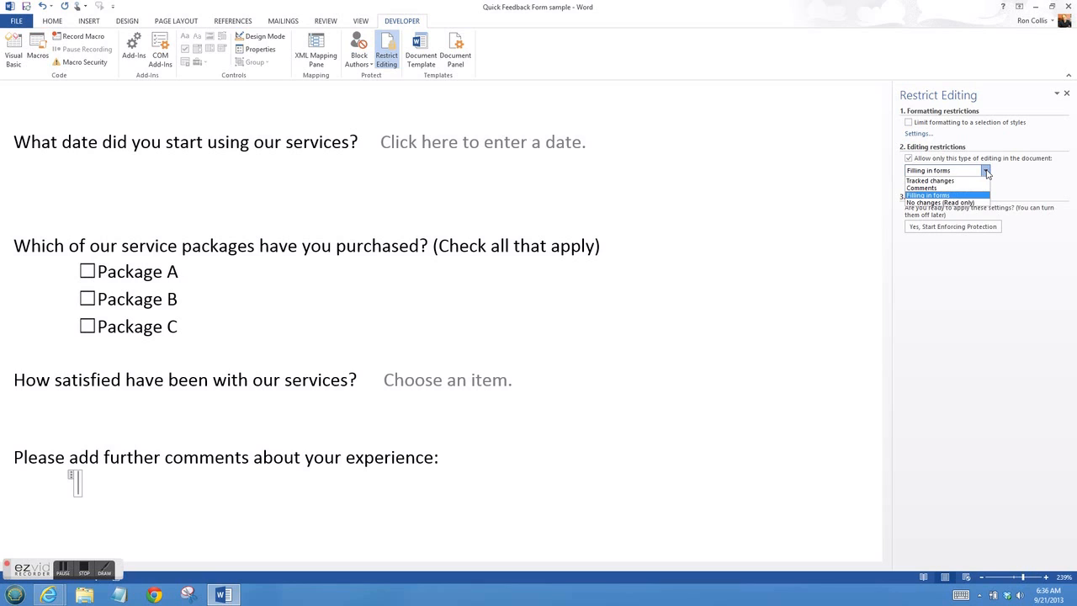
pyautogui.click(950, 195)
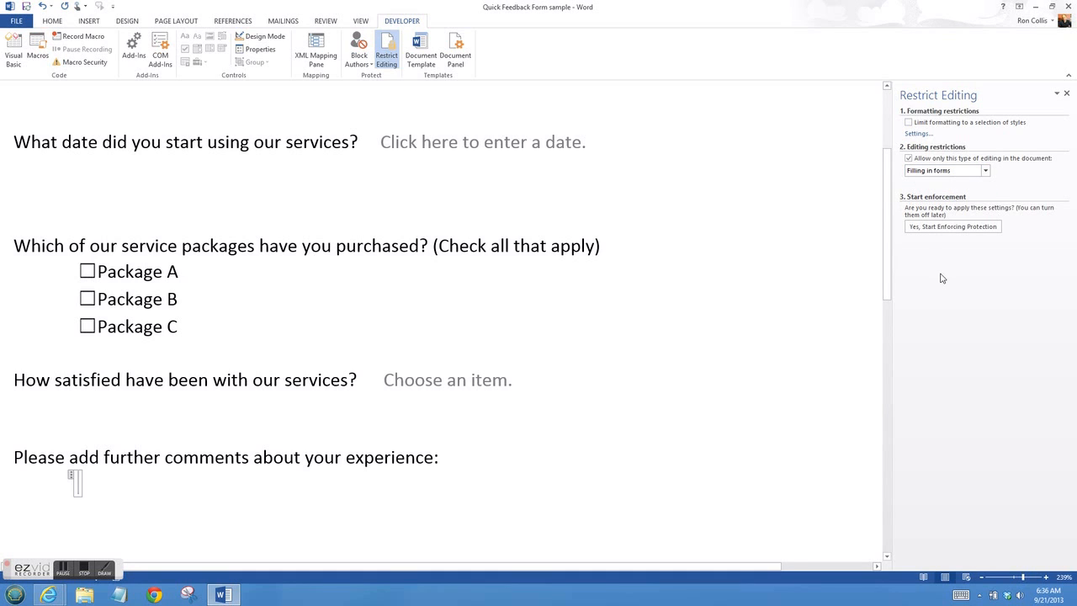
pyautogui.click(942, 227)
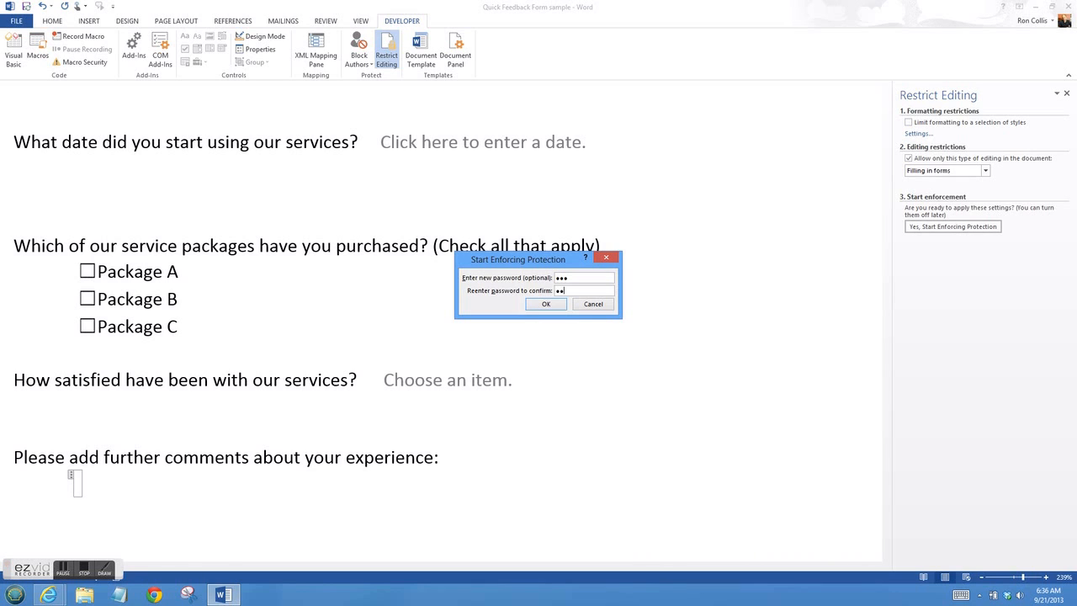
pyautogui.click(557, 306)
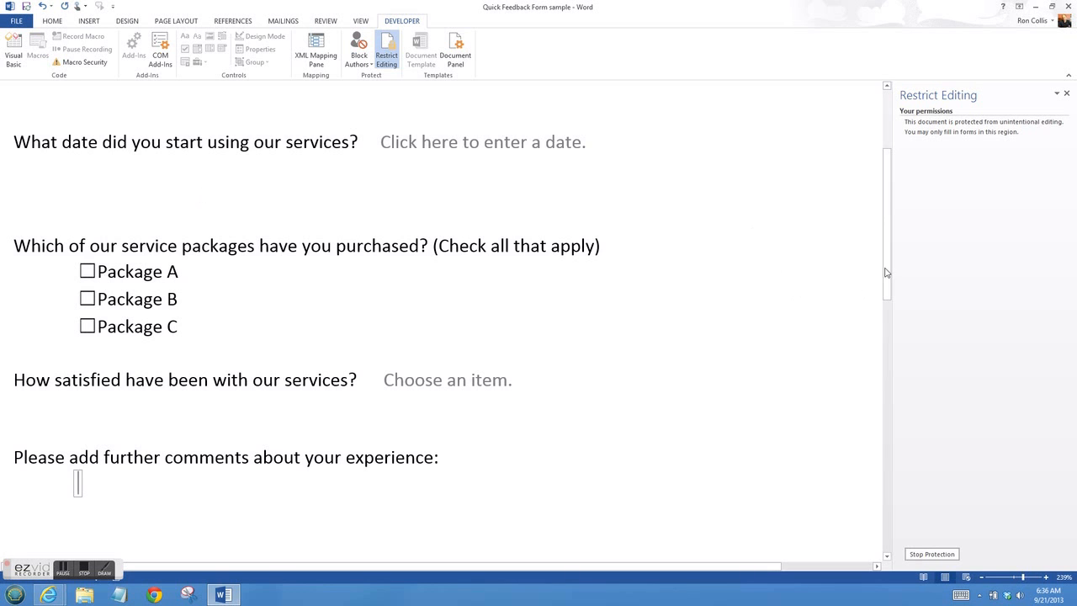
# - Save a copy of the protected form as "Quick Feedback Form ready" in the WEEK 3 folder
pyautogui.moveTo(889, 268); pyautogui.dragTo(892, 178)
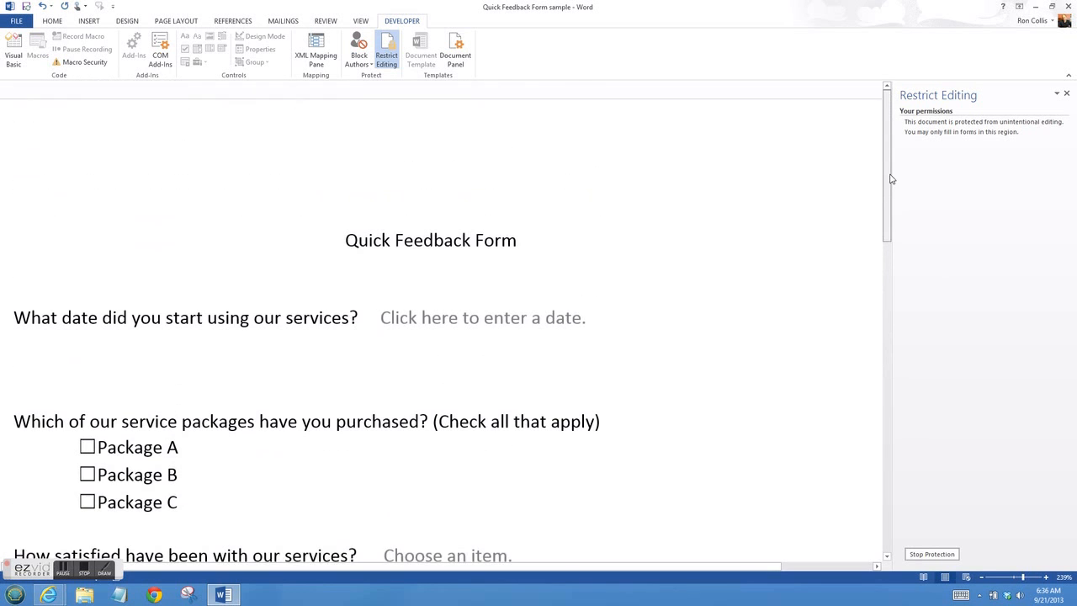
pyautogui.click(17, 22)
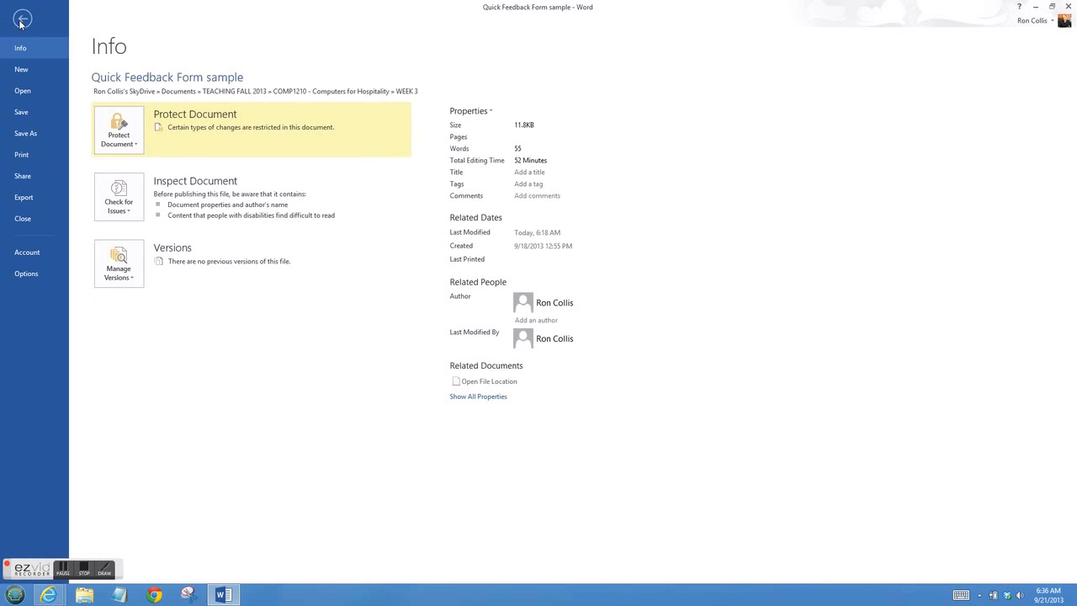
pyautogui.click(30, 134)
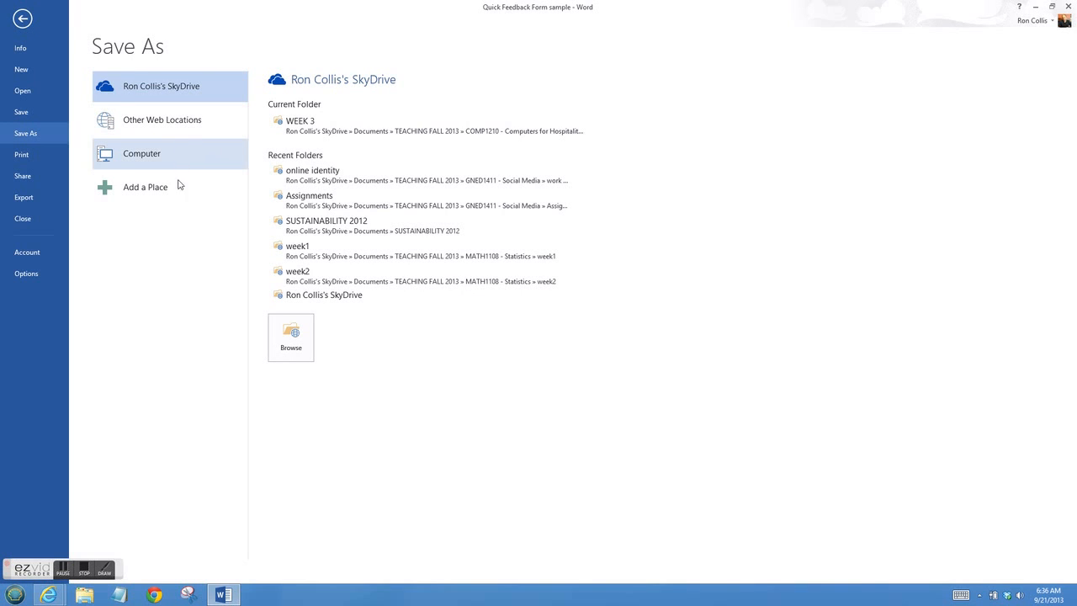
pyautogui.click(298, 332)
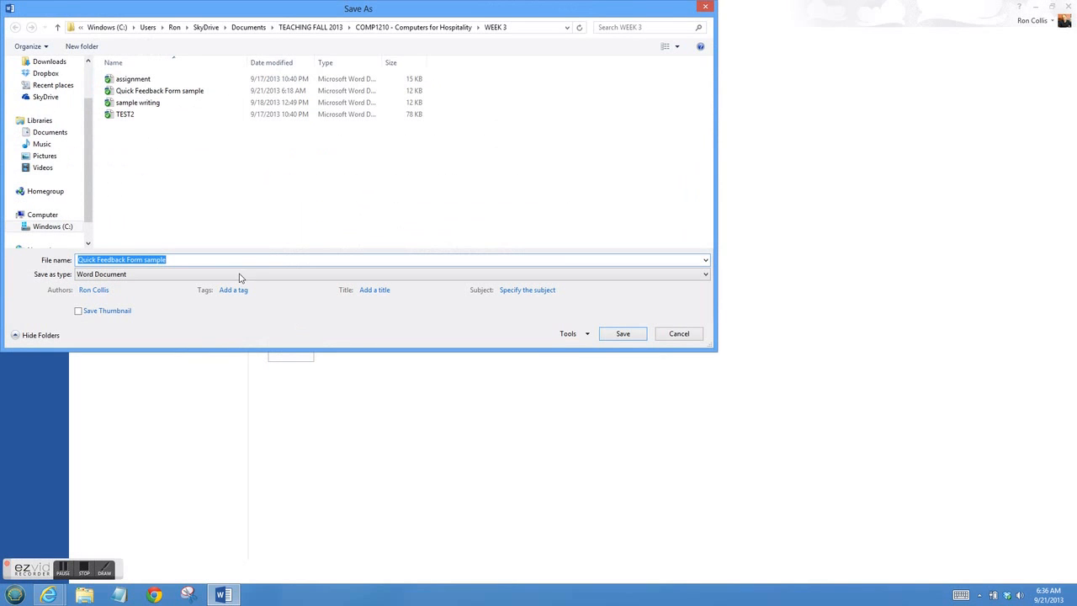
pyautogui.click(180, 260)
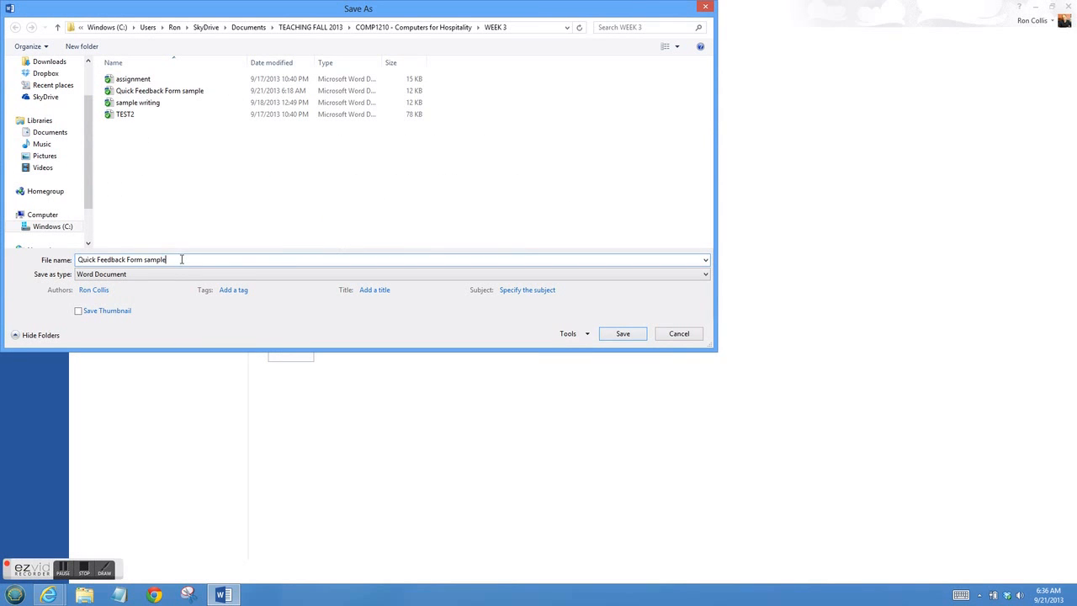
pyautogui.moveTo(180, 259); pyautogui.dragTo(147, 259)
pyautogui.press('BackSpace')
pyautogui.click(622, 334)
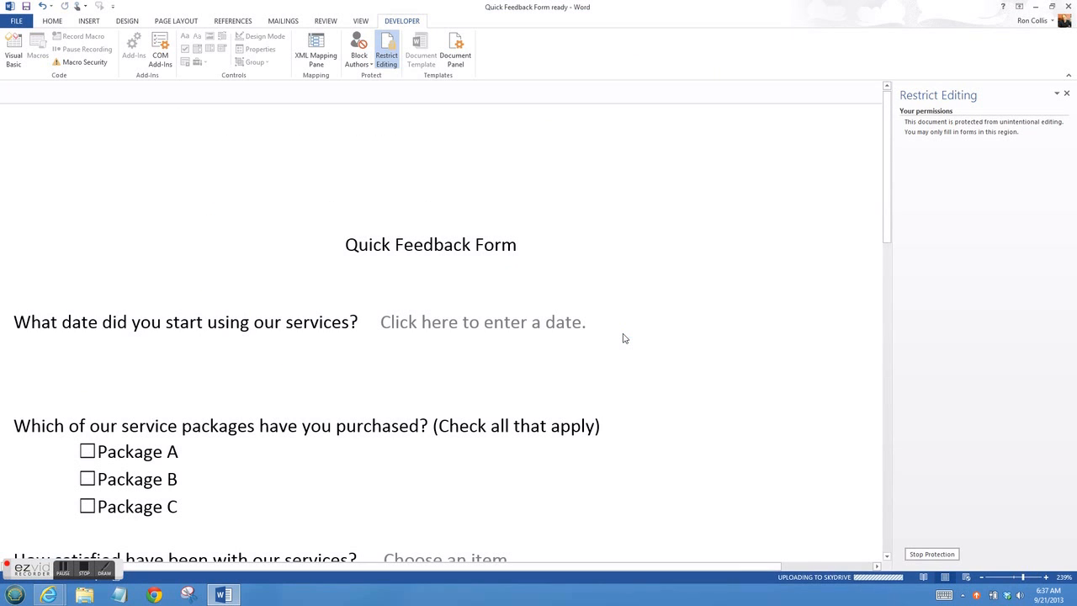
# - Close the editing restrictions pane and set the service start date in the form to 9/19/2013
pyautogui.click(1067, 93)
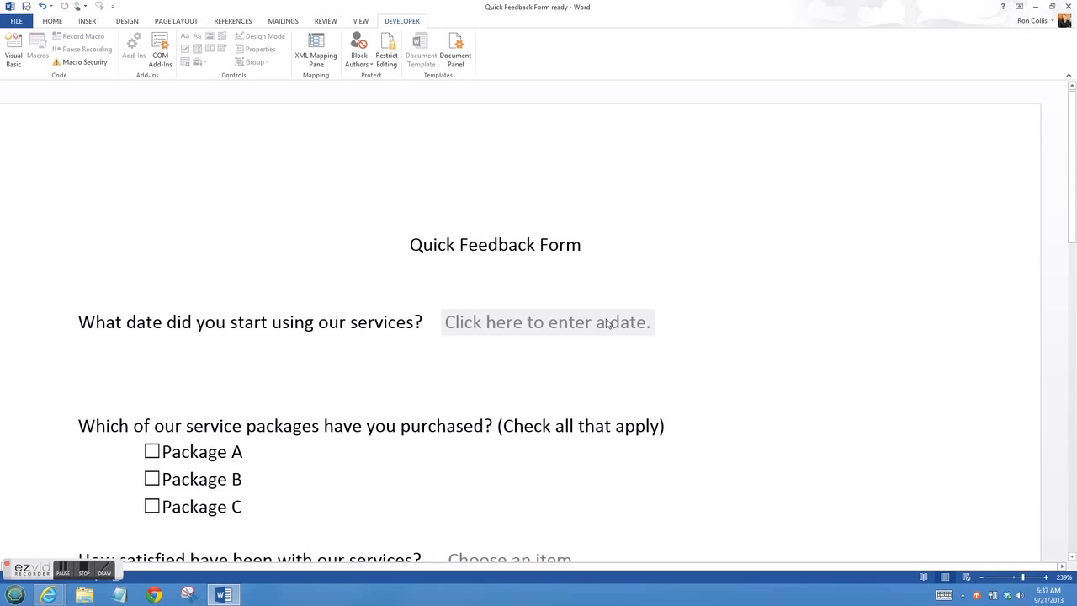
pyautogui.click(605, 324)
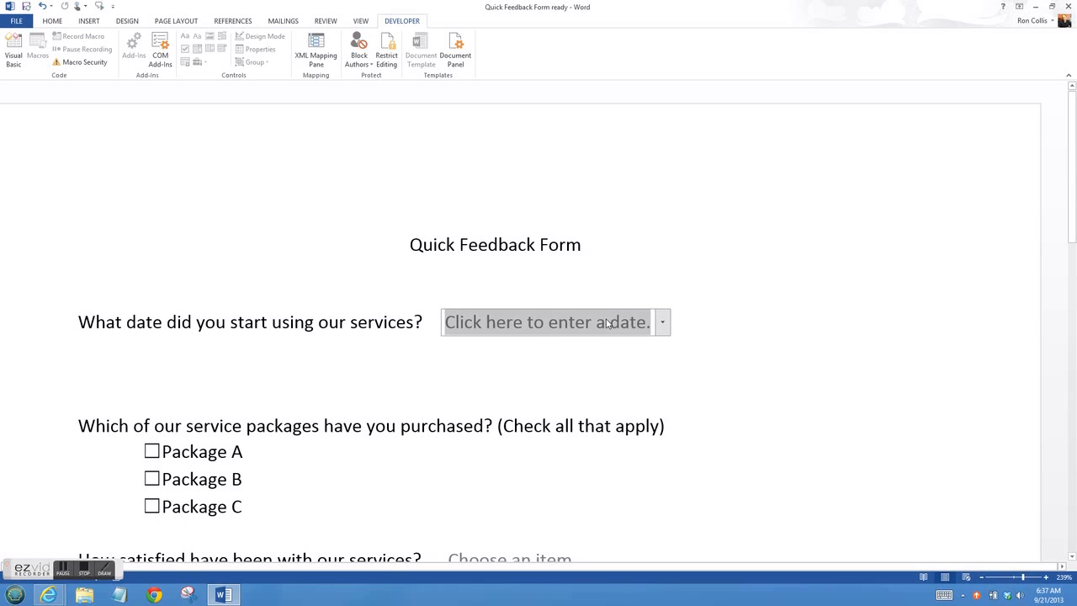
pyautogui.click(663, 323)
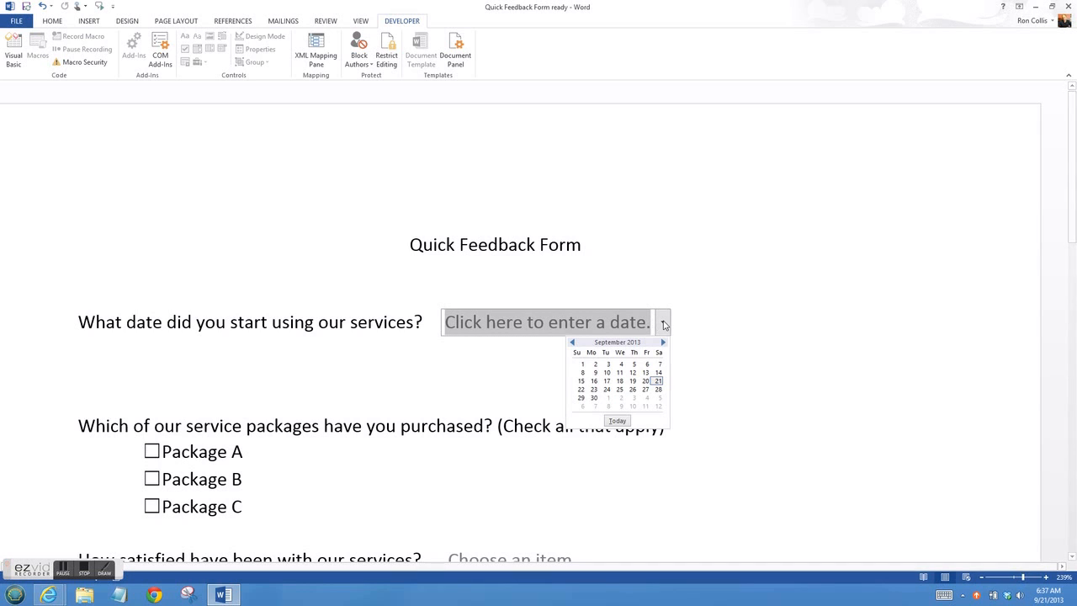
pyautogui.click(632, 381)
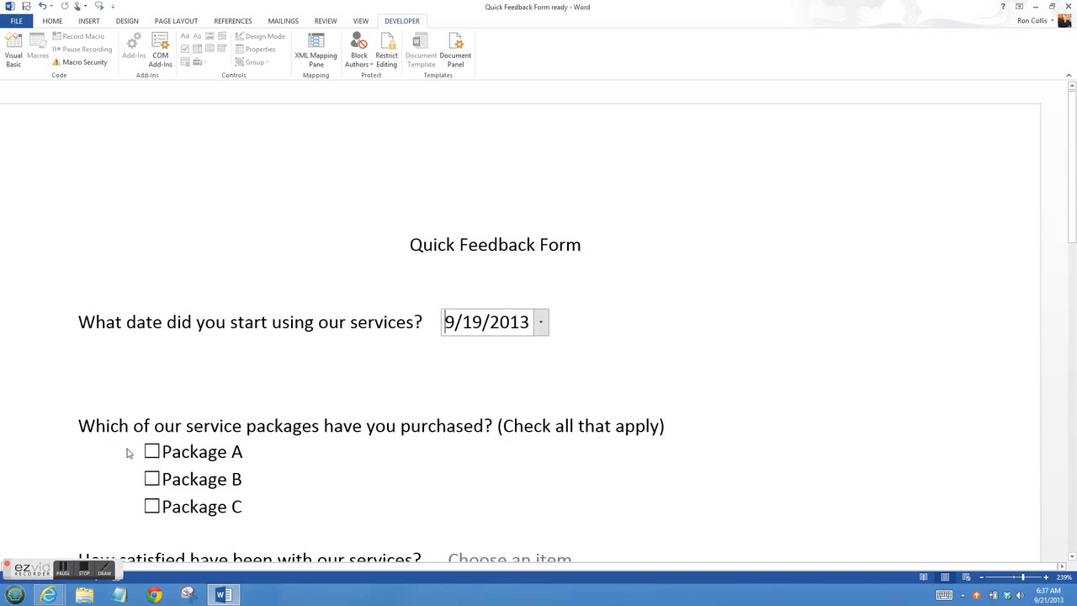
# - Check Package A as purchased and choose "Very Satisfied" for the satisfaction question
pyautogui.click(153, 454)
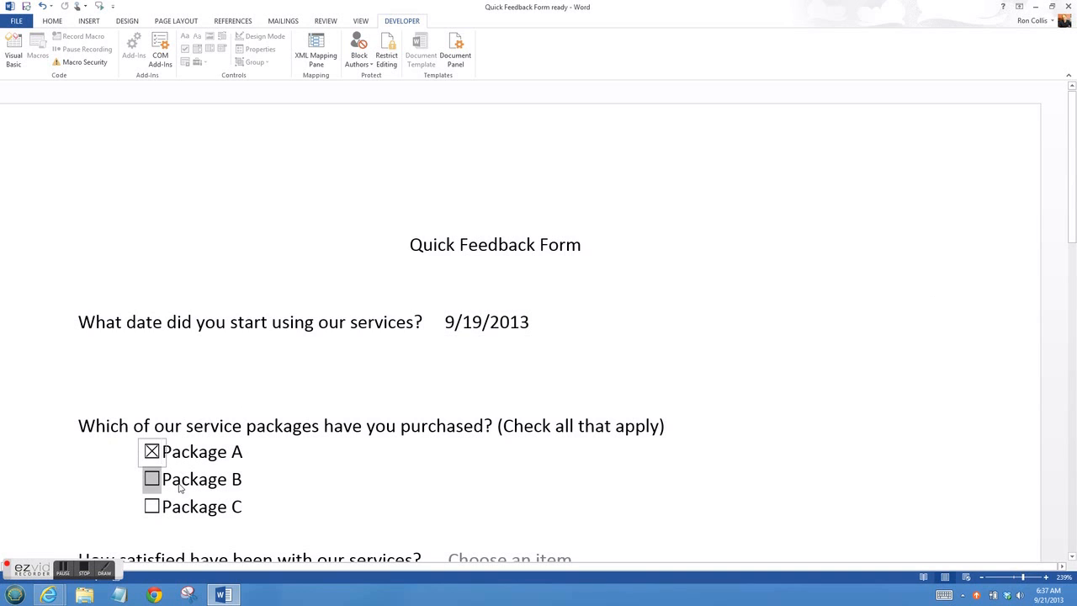
pyautogui.scroll(-3, 183, 479)
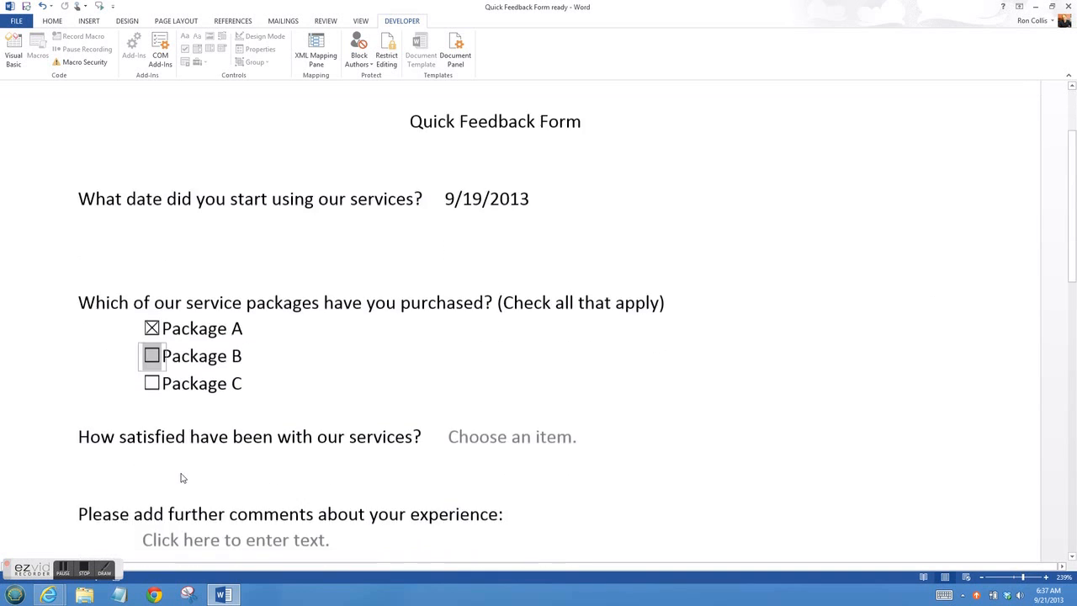
pyautogui.click(494, 431)
pyautogui.click(584, 432)
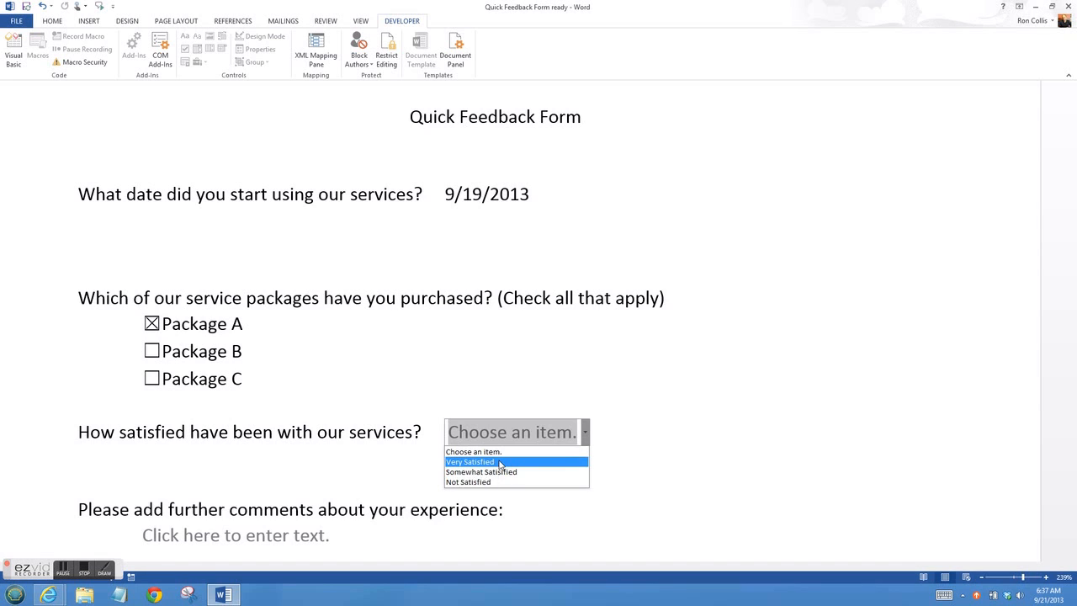
pyautogui.click(500, 462)
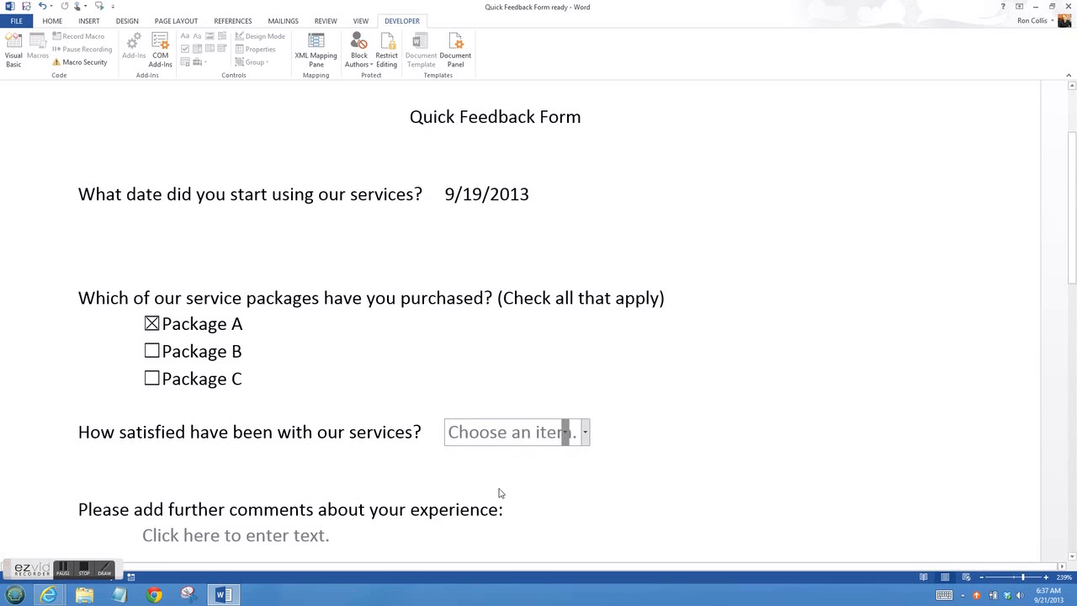
# - Fill in the further comments field with "Great stuff!" and save the completed form
pyautogui.click(261, 530)
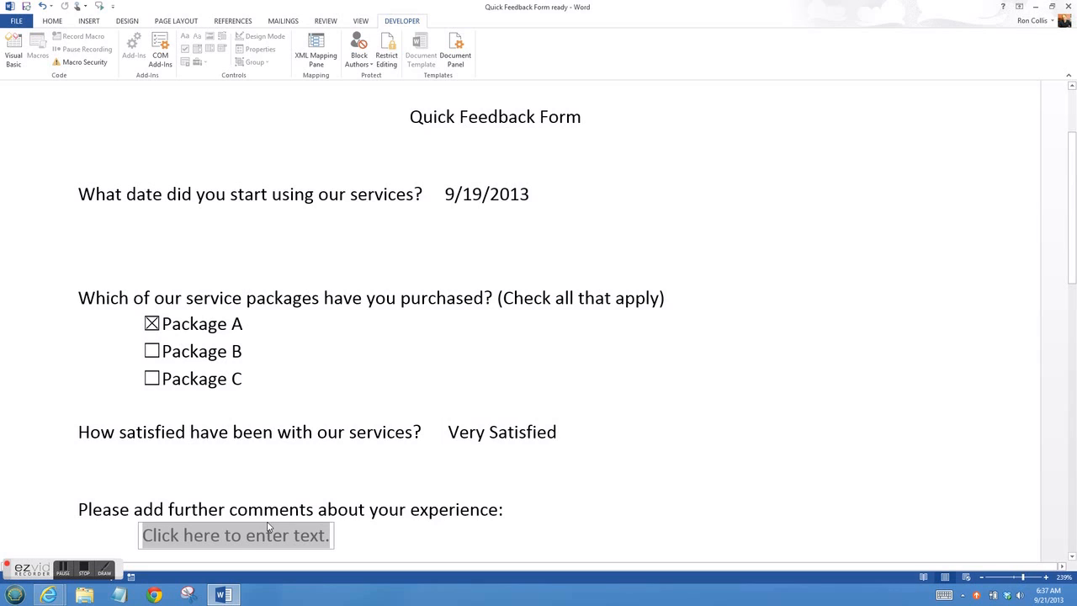
pyautogui.write('Gre')
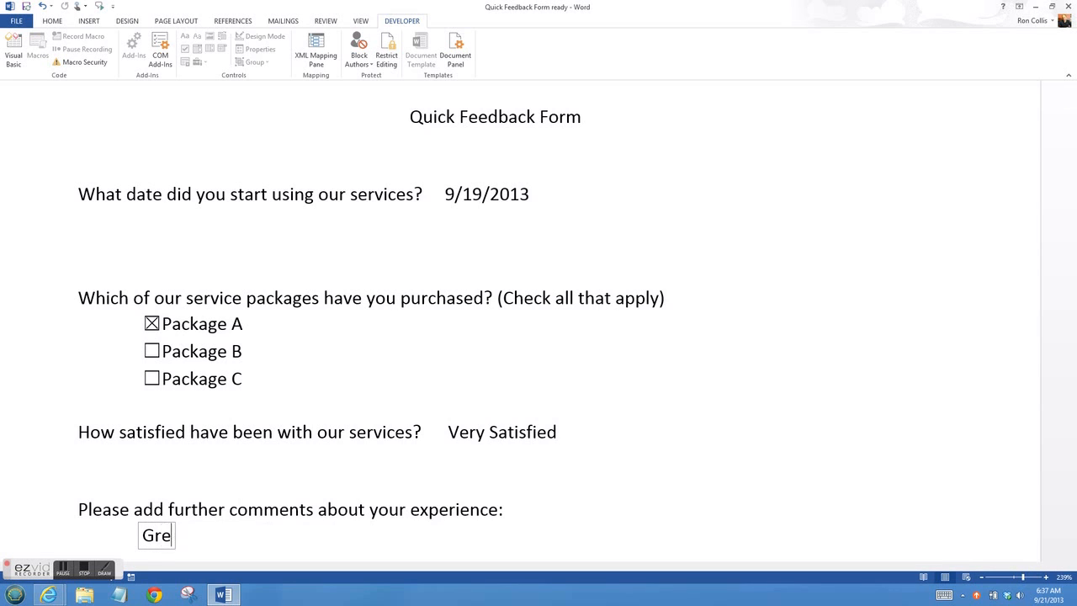
pyautogui.write('at stuf')
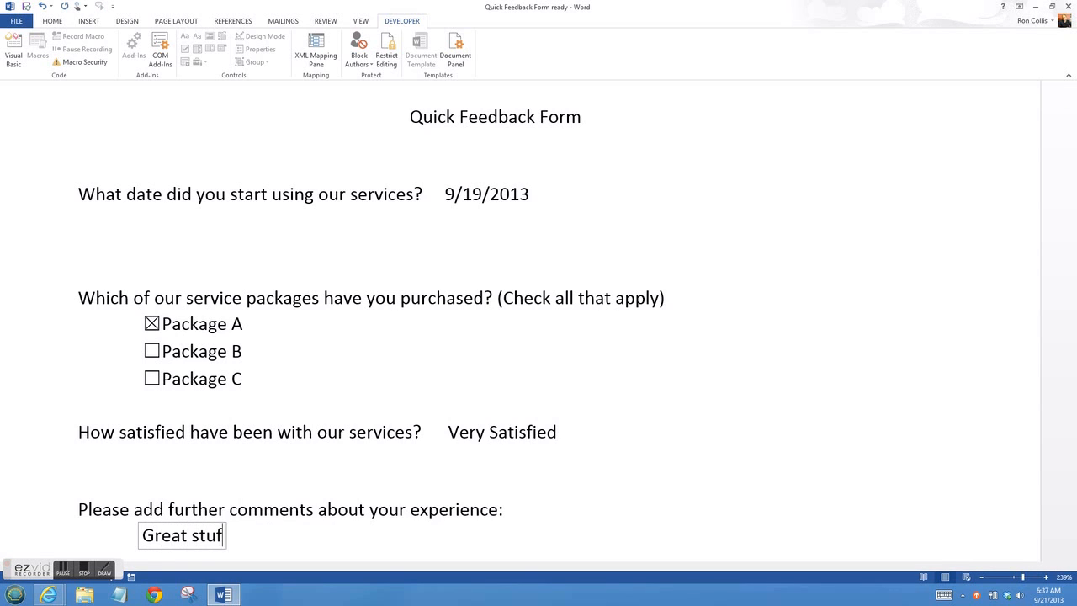
pyautogui.write('f!')
pyautogui.scroll(-2, 330, 522)
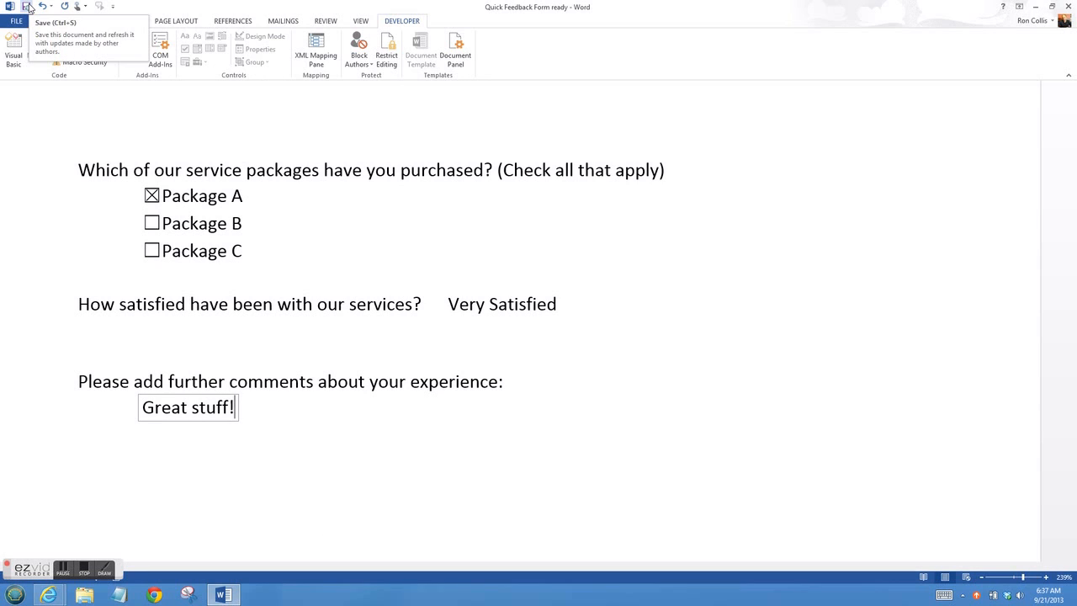
pyautogui.click(27, 7)
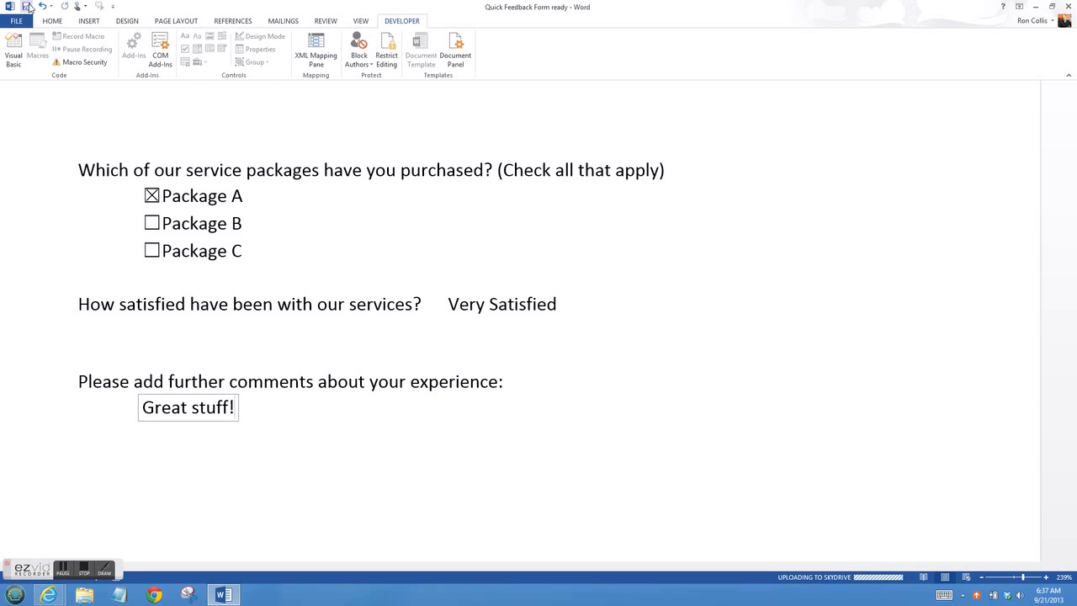